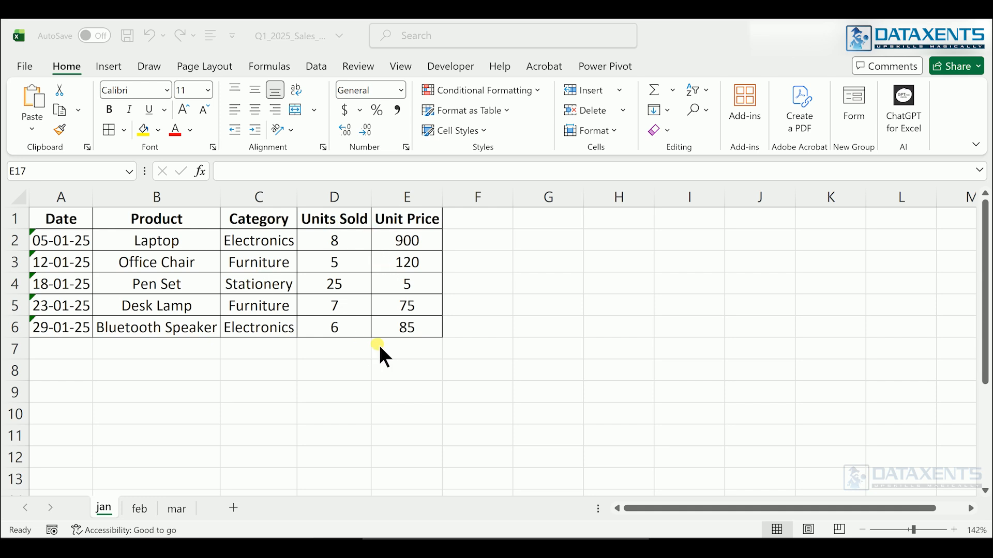
Step: Enter a formula in cell H2 of the jan sheet that sums the Units Sold range D2:D6
click(623, 241)
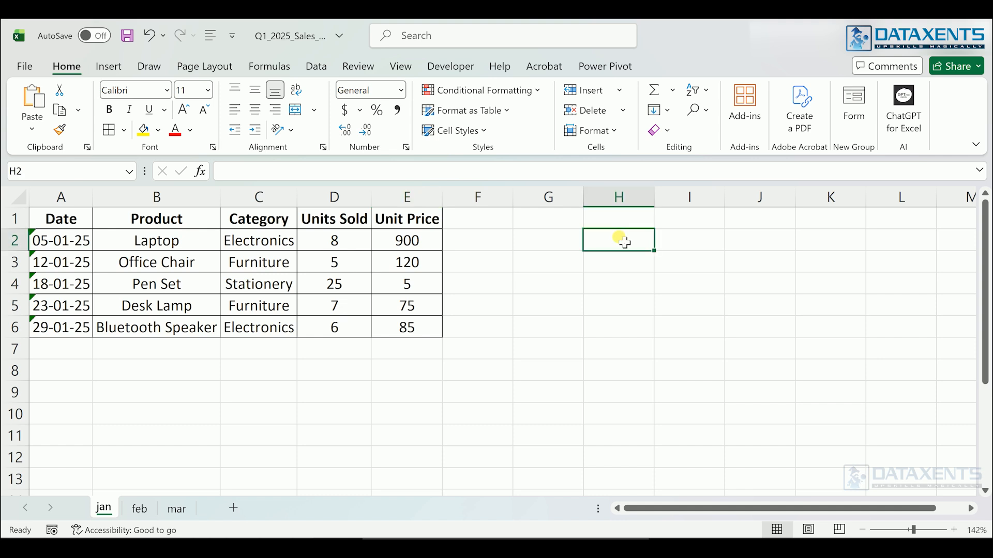
text(=su)
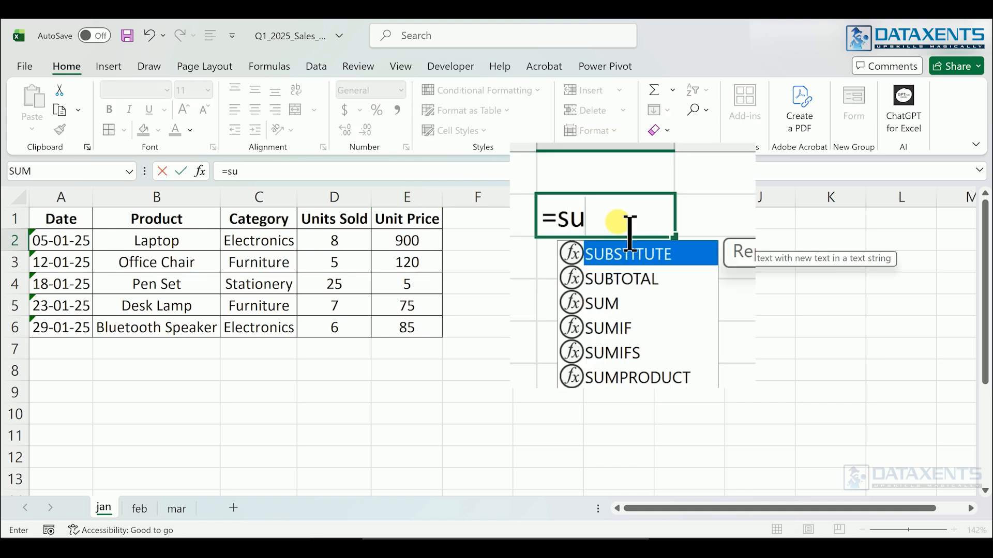
text(m()
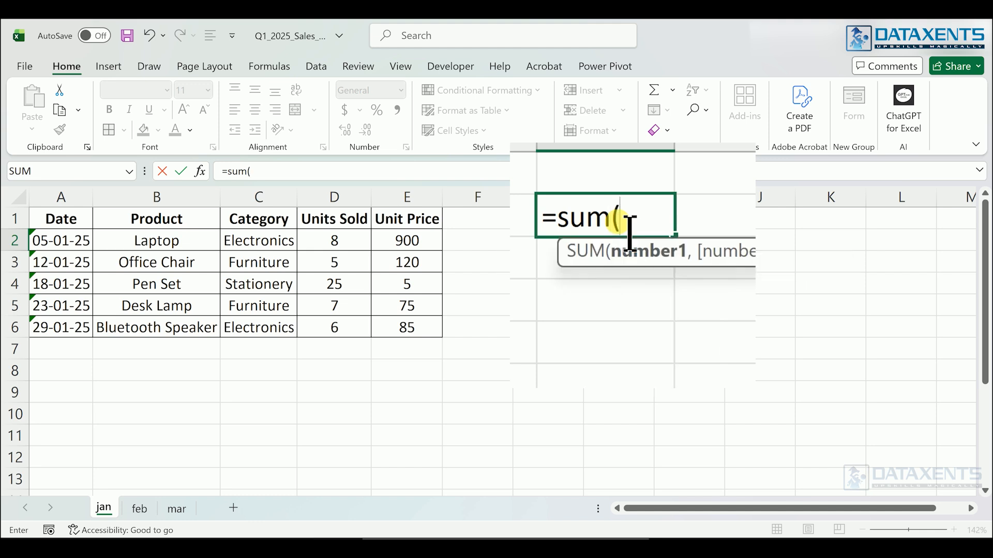
drag(341, 240, 356, 336)
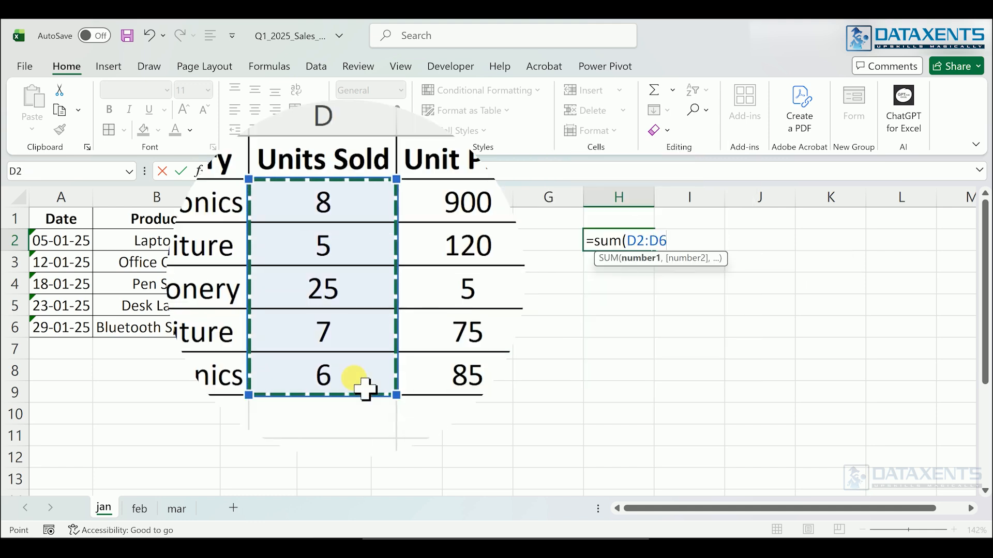
text())
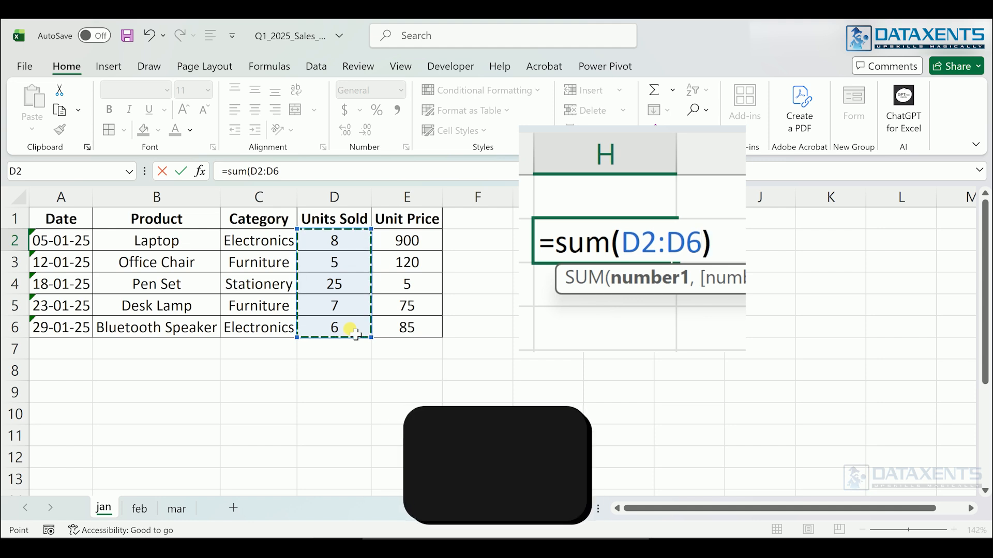
key(Return)
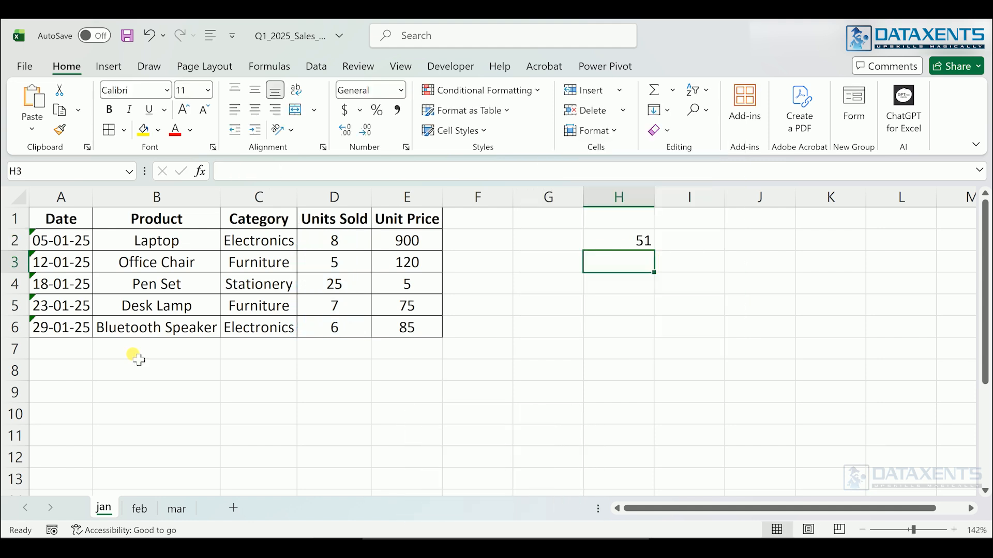
Step: Enter 12 in cell D7 below the Units Sold data, and clear that test entry again
click(74, 356)
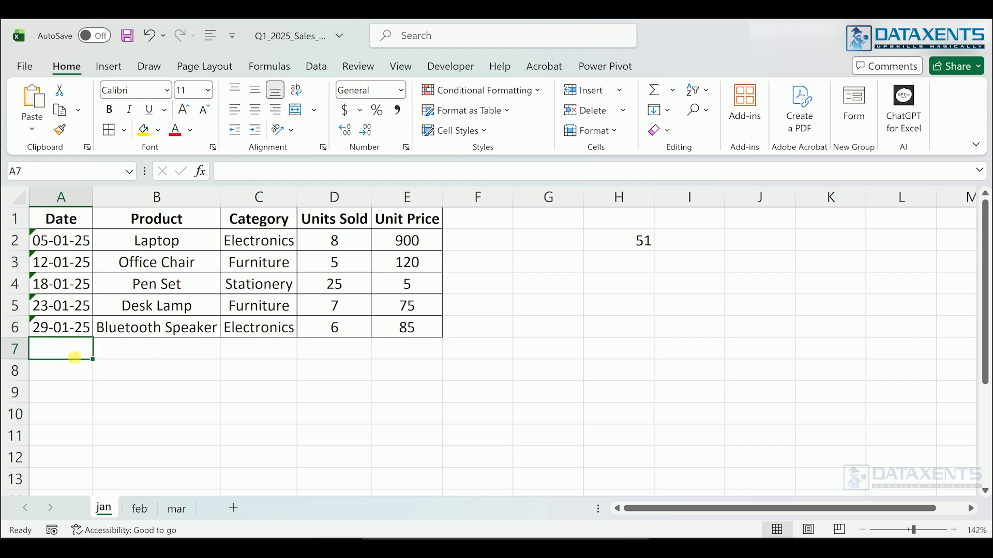
key(Right)
key(Right)
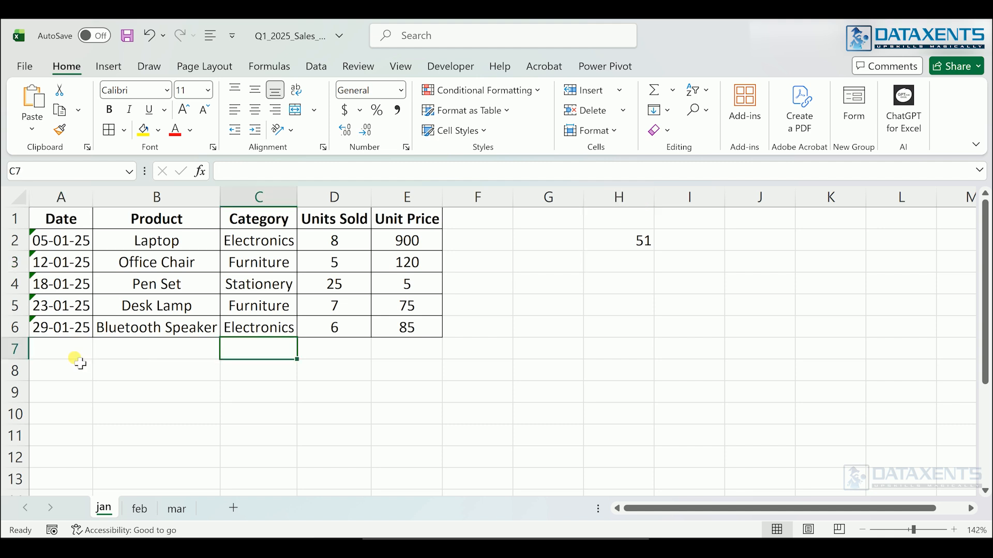
key(Right)
text(12)
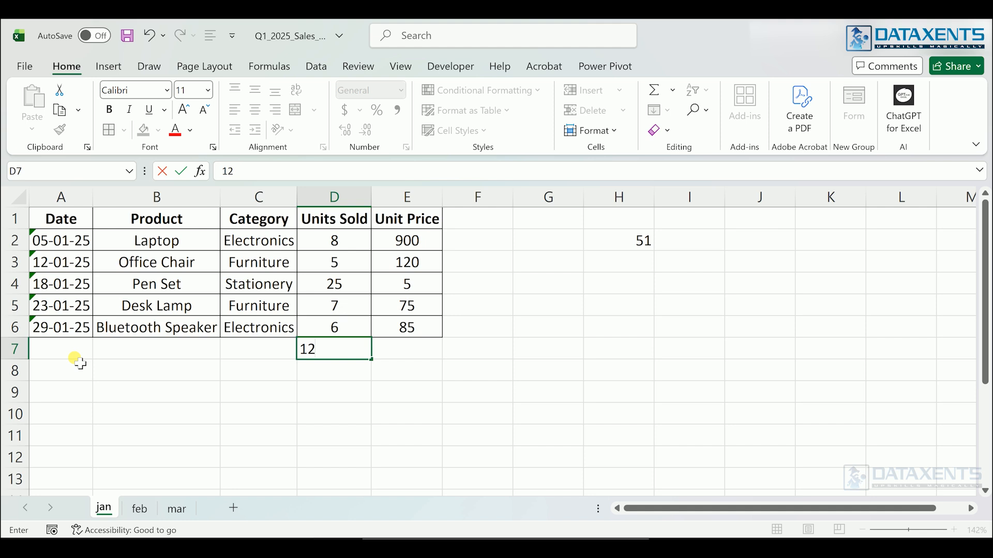
click(82, 367)
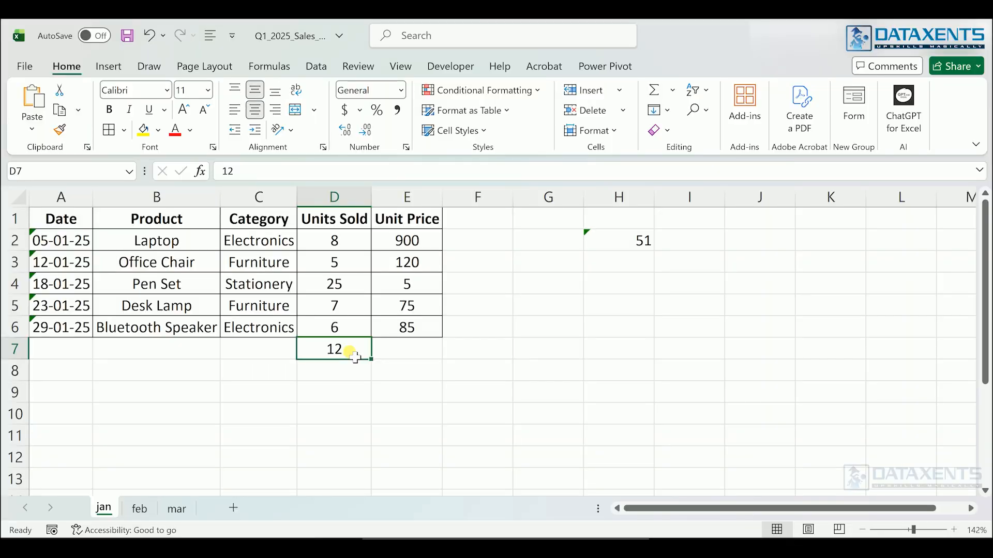
key(Delete)
click(682, 331)
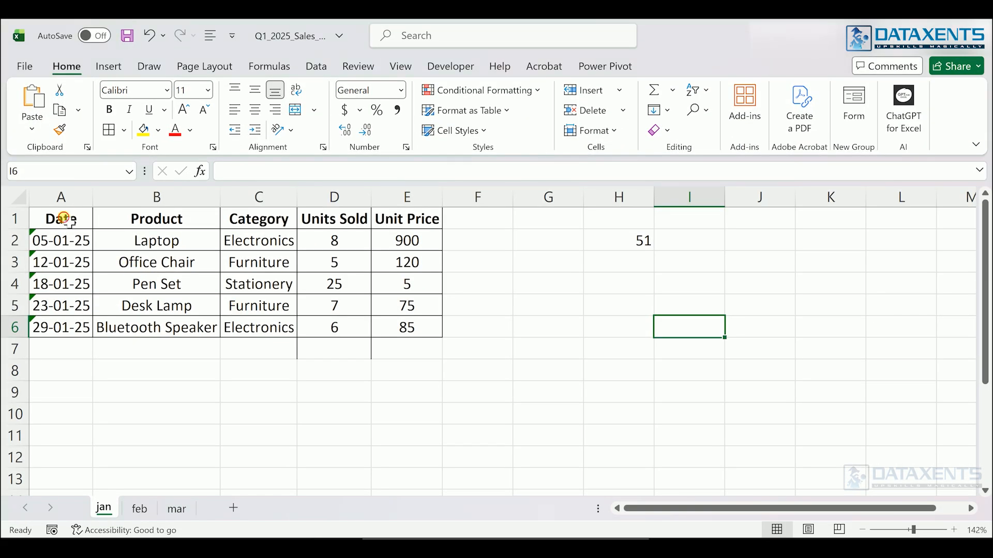
Step: Convert the sales data in A1:E6 into an Excel table whose first row holds the headers
mouse_move(62, 218)
mouse_down()
mouse_move(255, 326)
mouse_move(391, 332)
mouse_up()
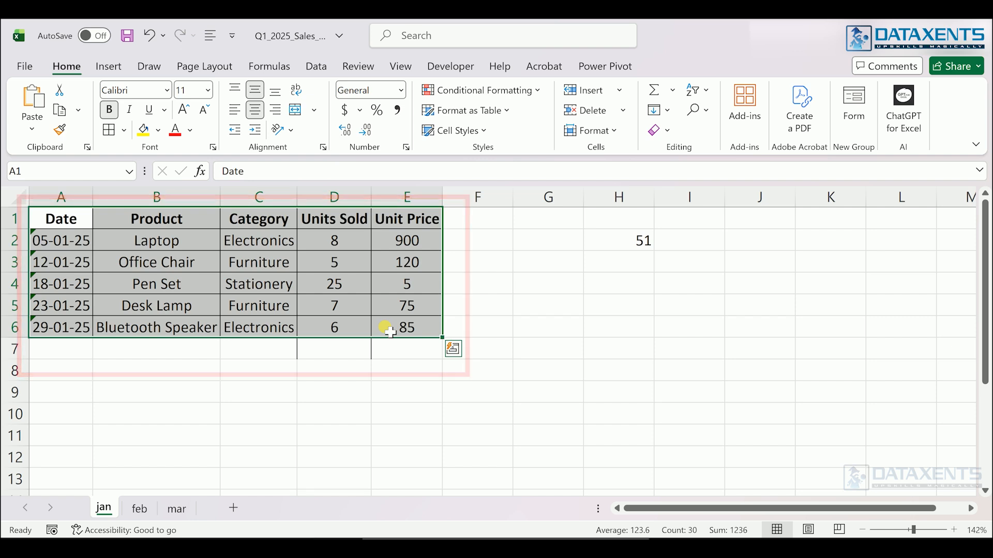
click(503, 114)
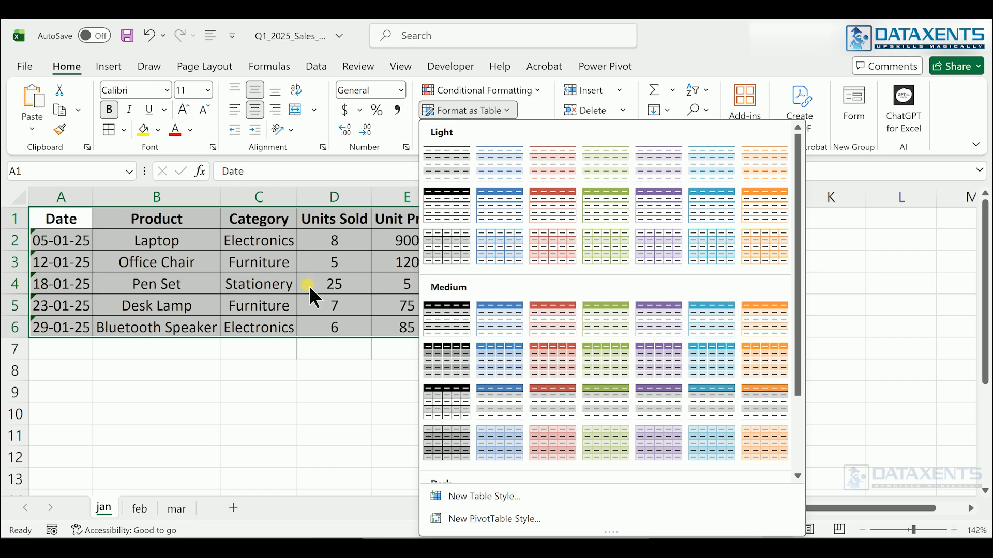
key(Escape)
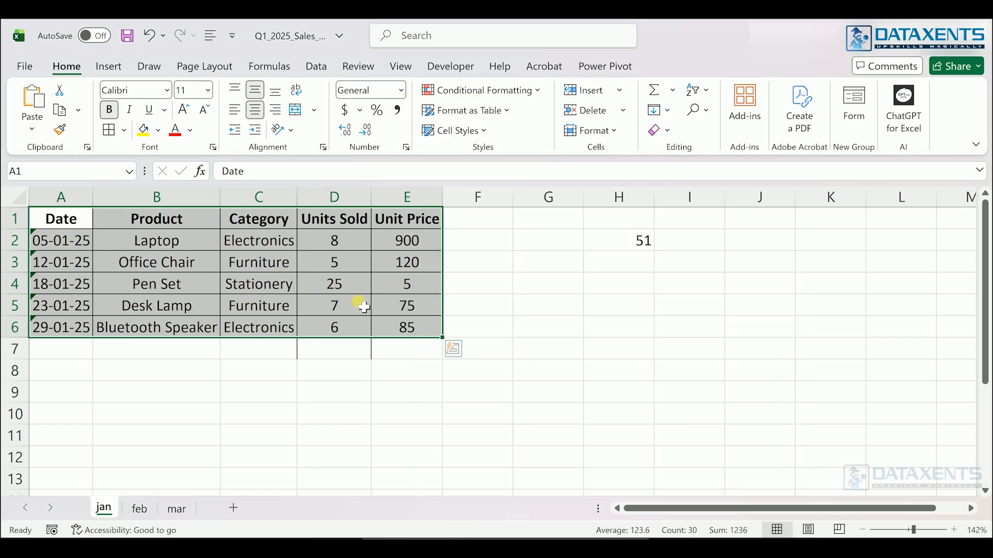
key(ctrl+t)
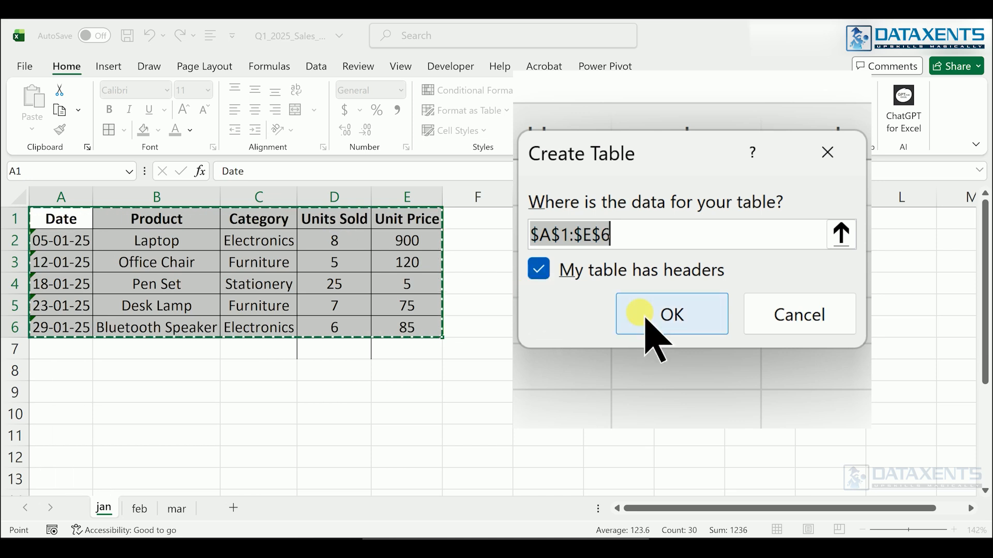
click(647, 318)
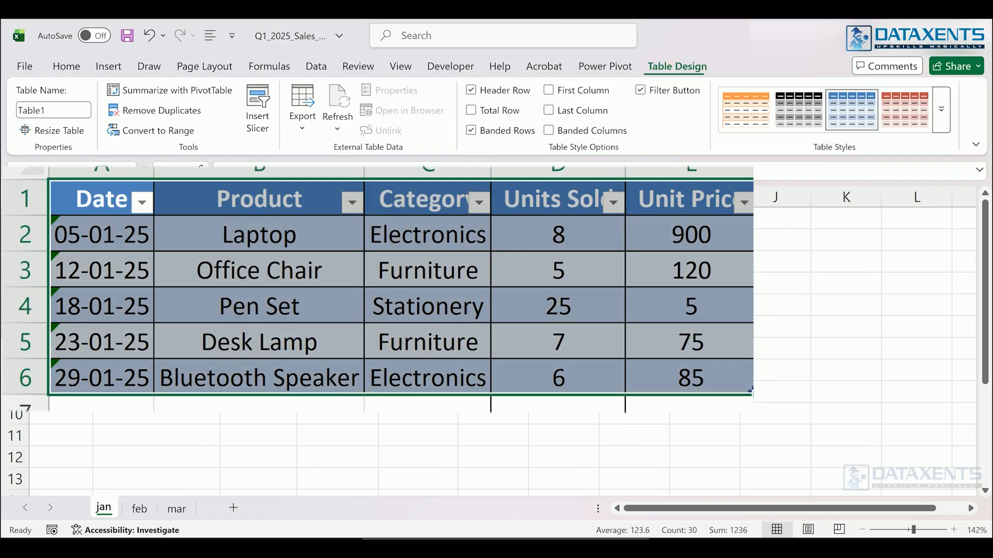
Step: Rename the sales table on the jan sheet as Jan
click(333, 282)
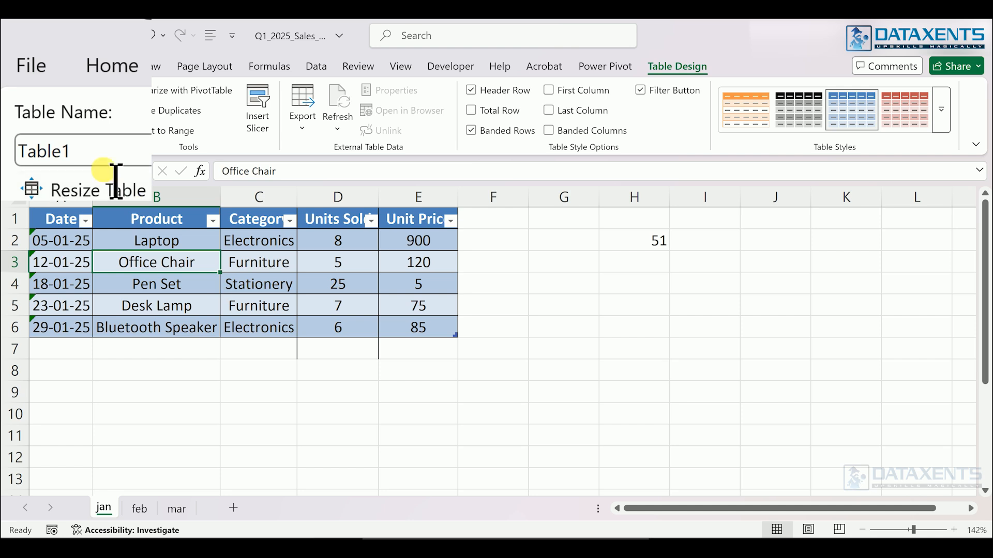
click(106, 164)
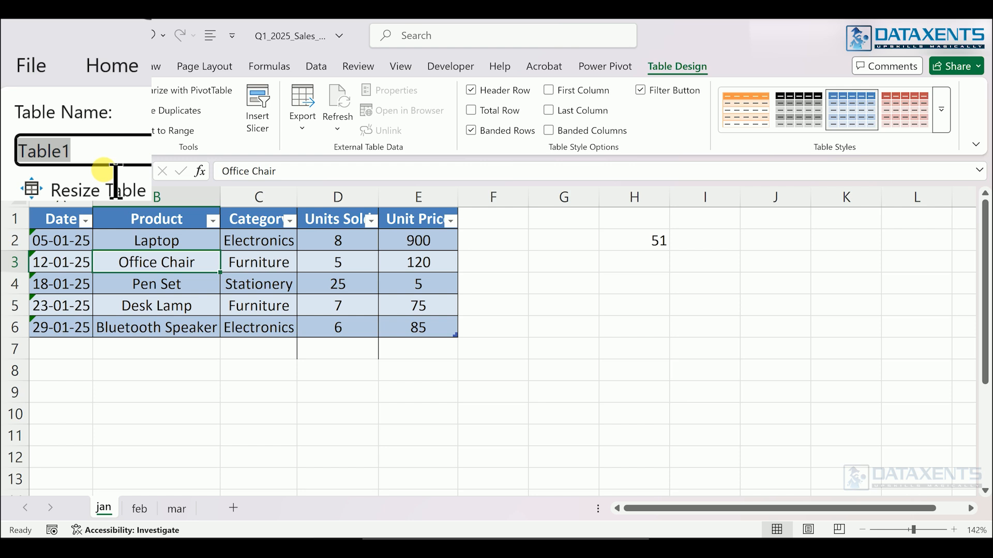
key(BackSpace)
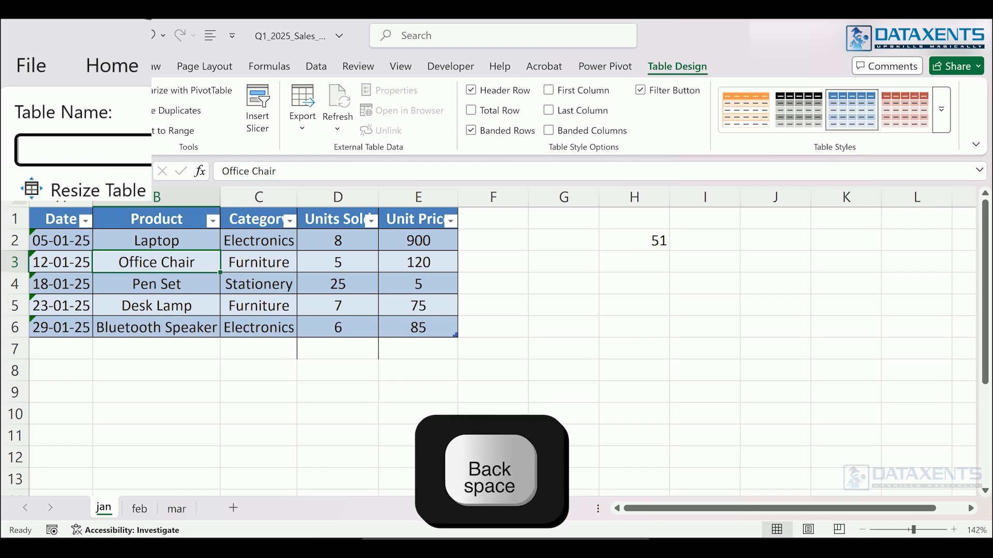
text(Jan)
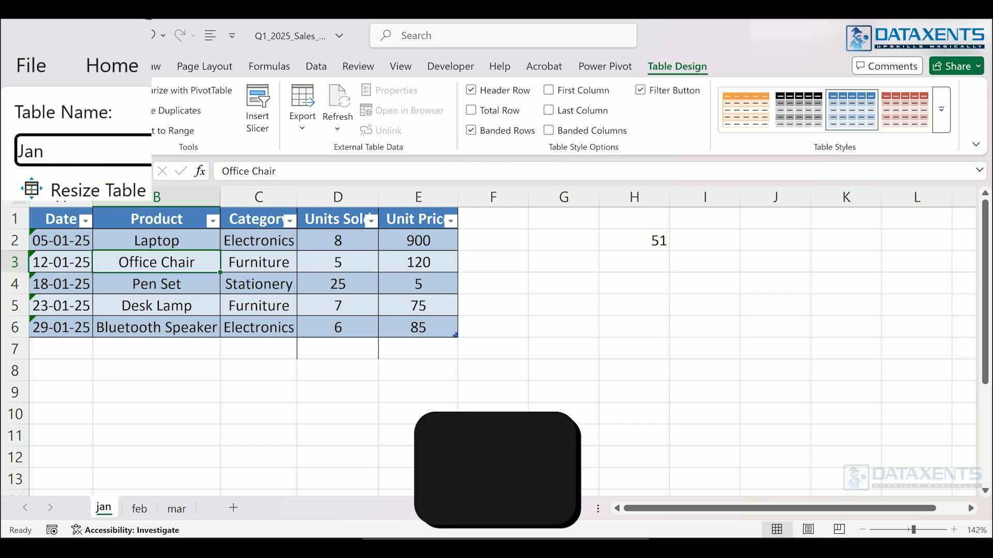
key(Return)
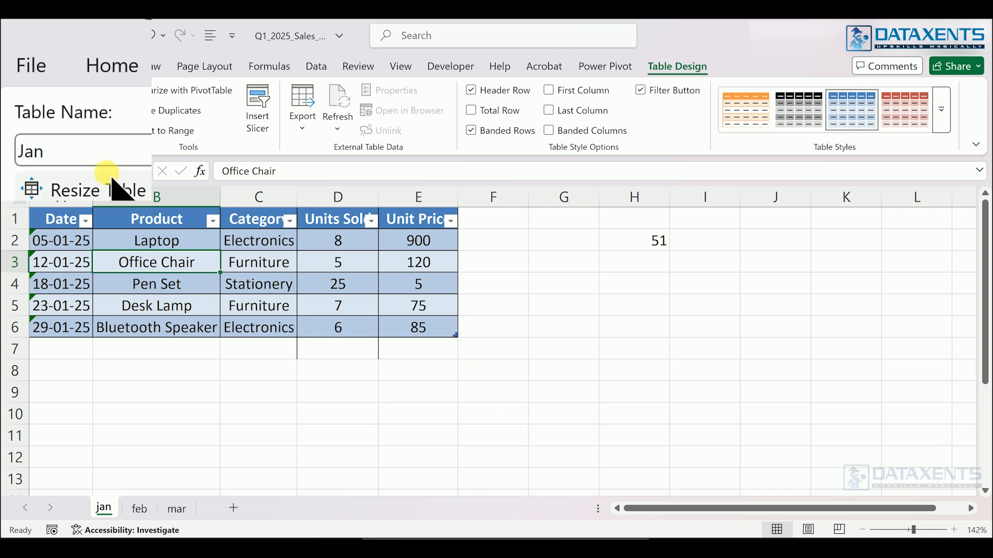
click(570, 365)
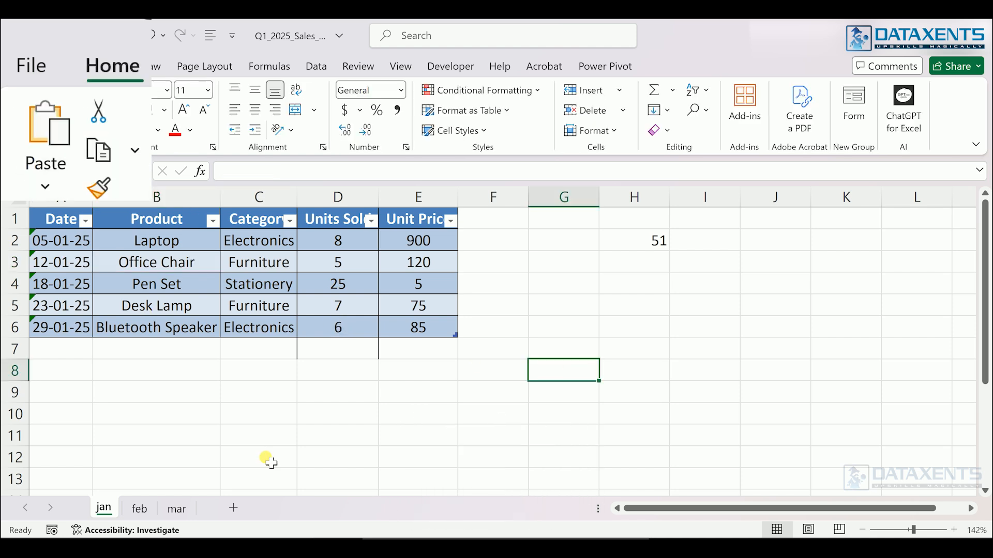
Step: Switch to the mar sheet and jump from there to the Jan table by its name
click(196, 467)
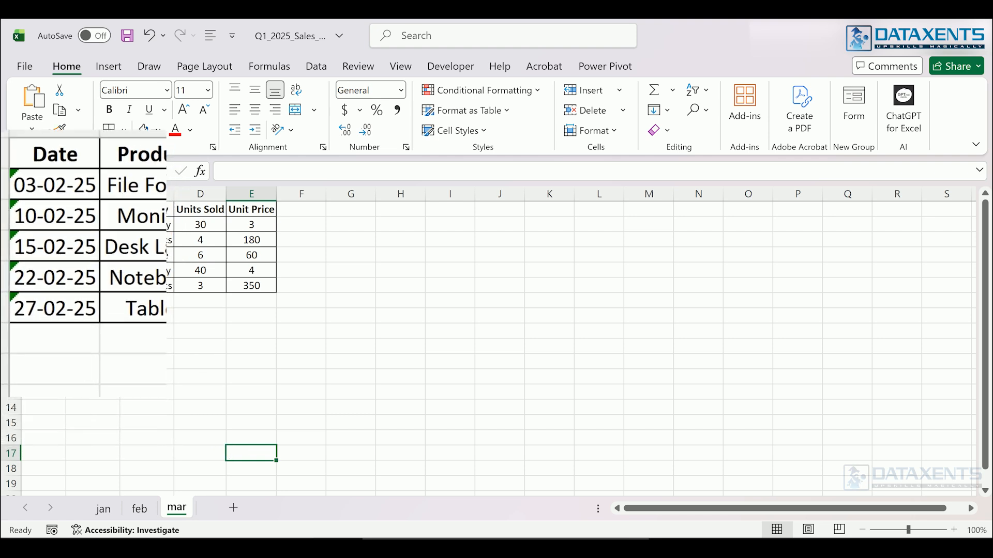
click(102, 138)
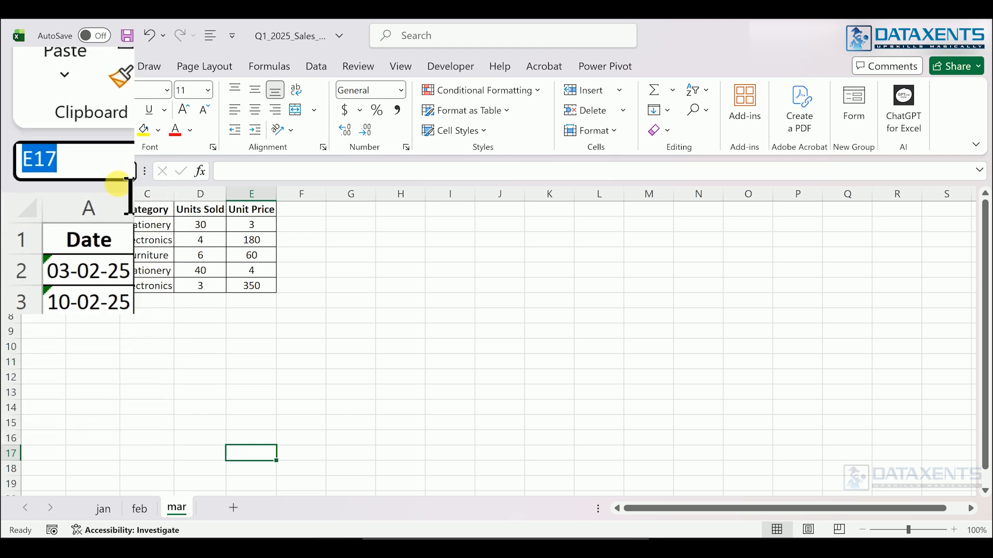
key(BackSpace)
text(Jan)
key(Return)
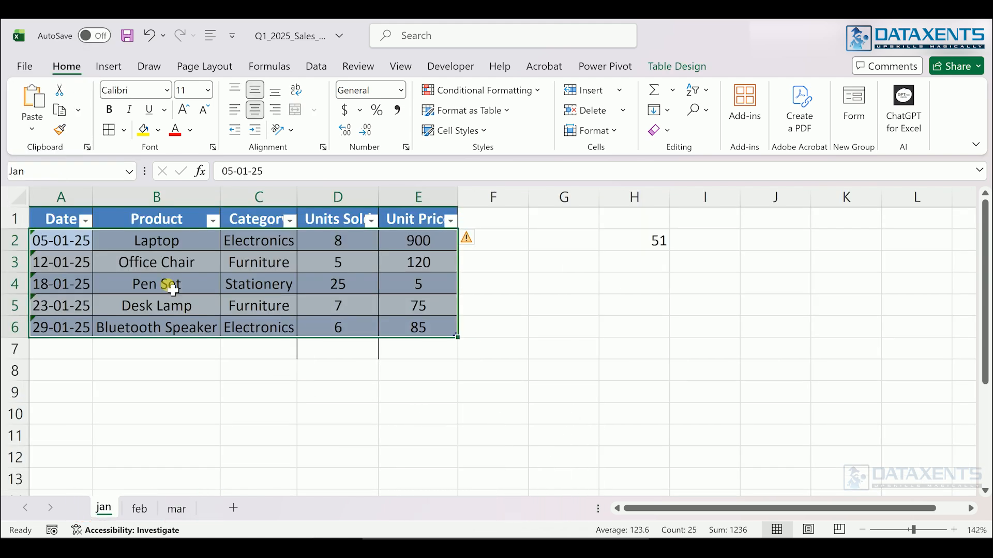
Step: In cell J4 of the mar sheet, enter the structured reference =Jan[Product] to list the table's products
click(185, 507)
click(502, 261)
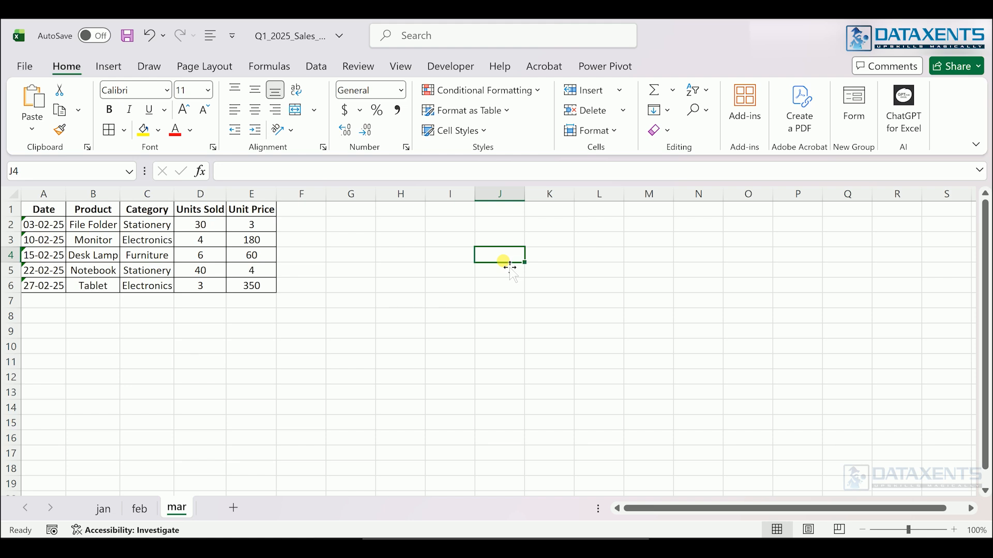
text(=jan)
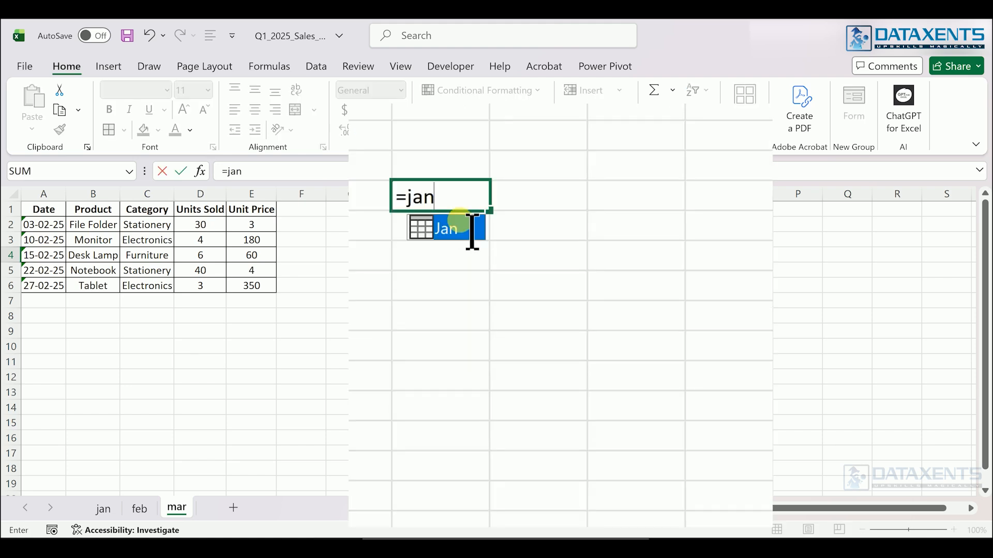
text([)
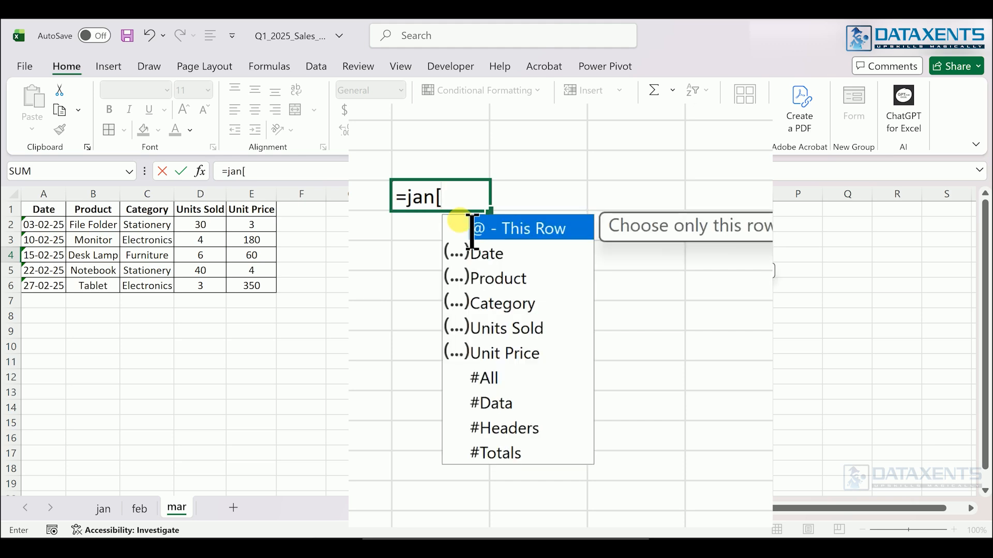
key(Down)
key(Down)
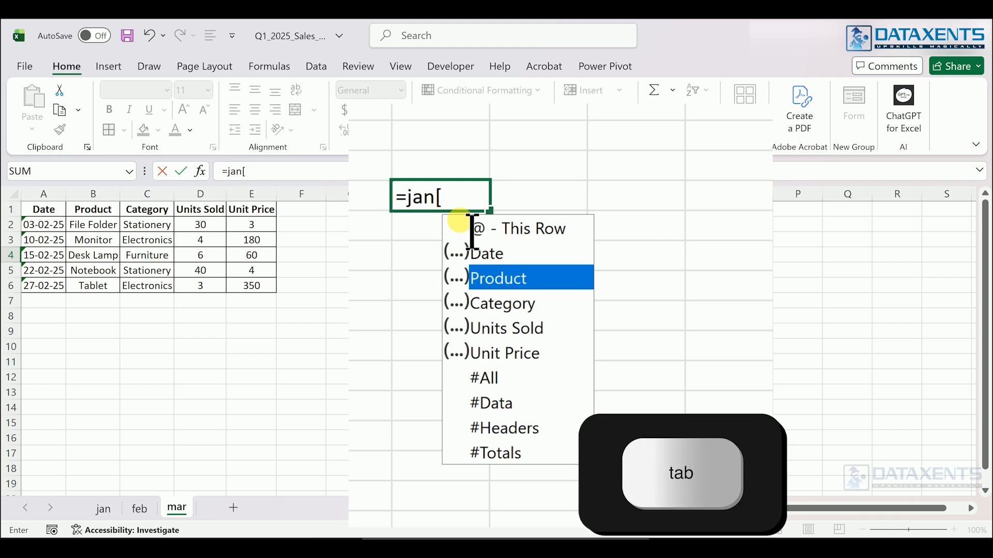
key(Tab)
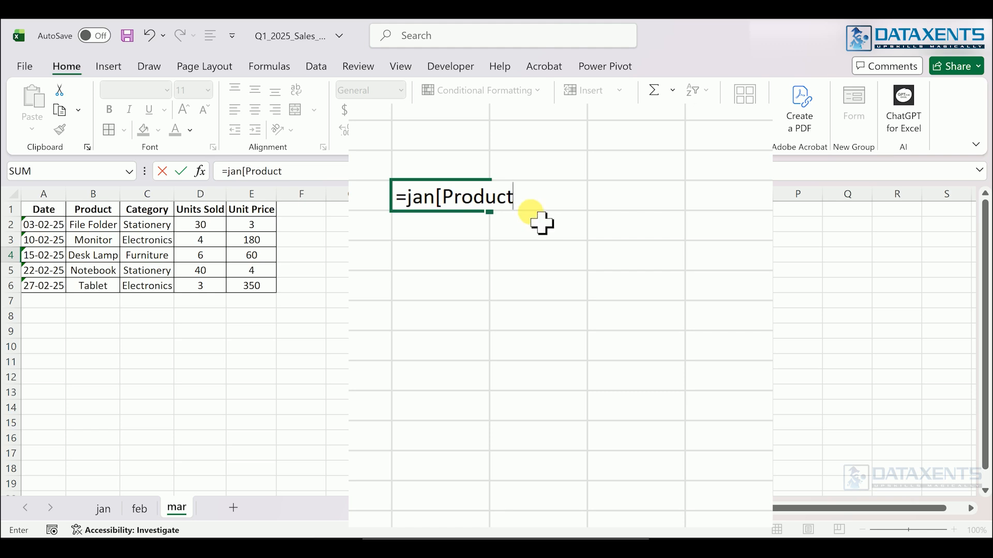
text(])
key(Return)
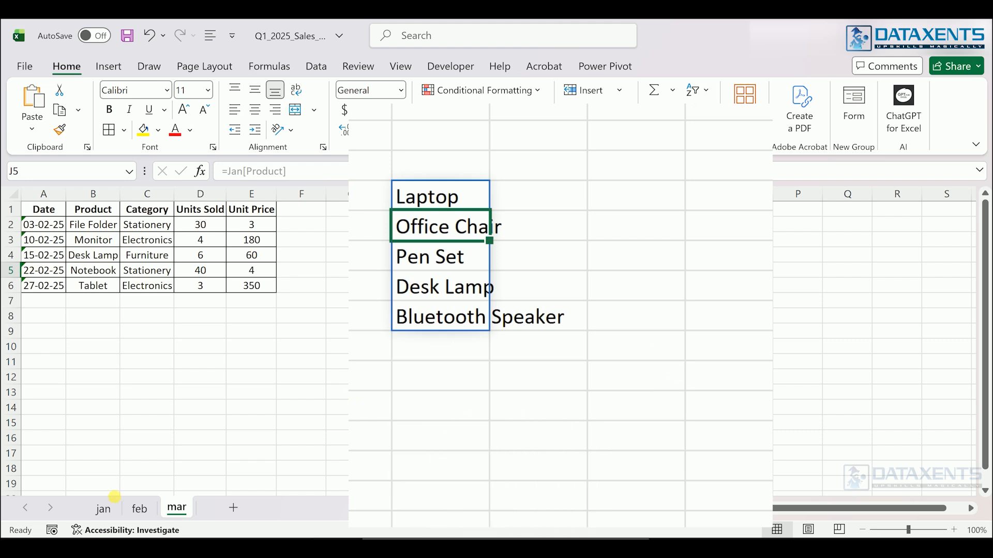
Step: Add the product Computer in cell B7 of the jan sheet, directly below the table, and check the product list on the mar sheet
click(90, 506)
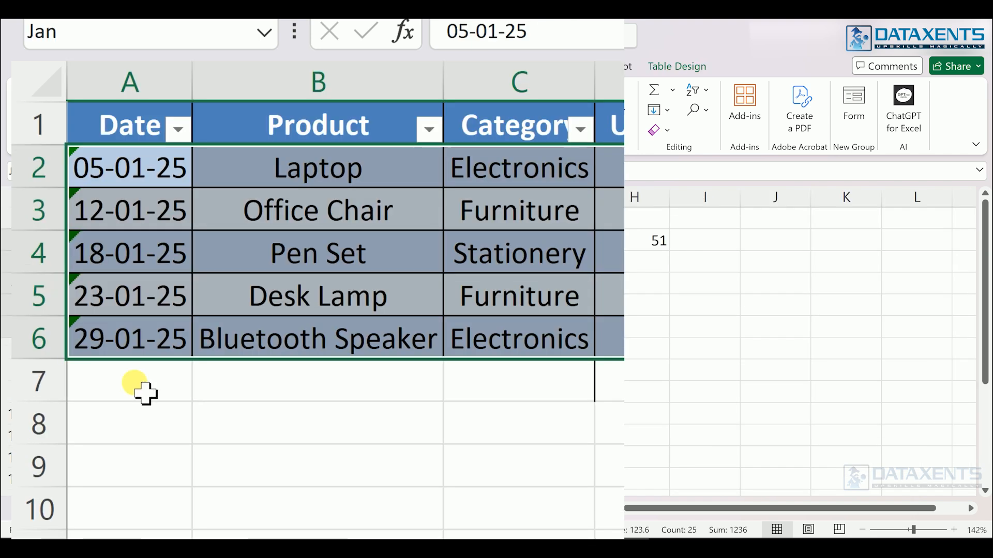
click(135, 384)
click(235, 391)
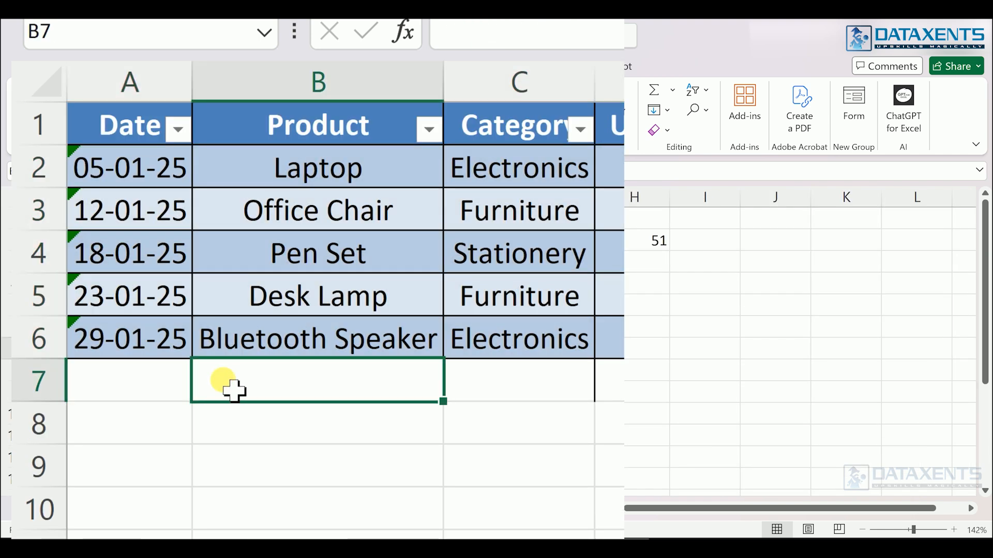
text(Comp)
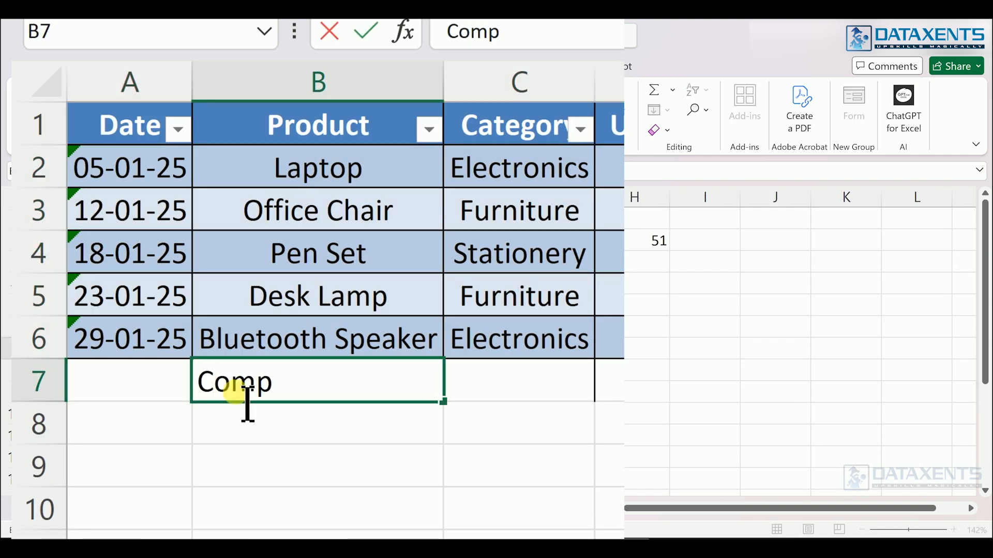
text(uter)
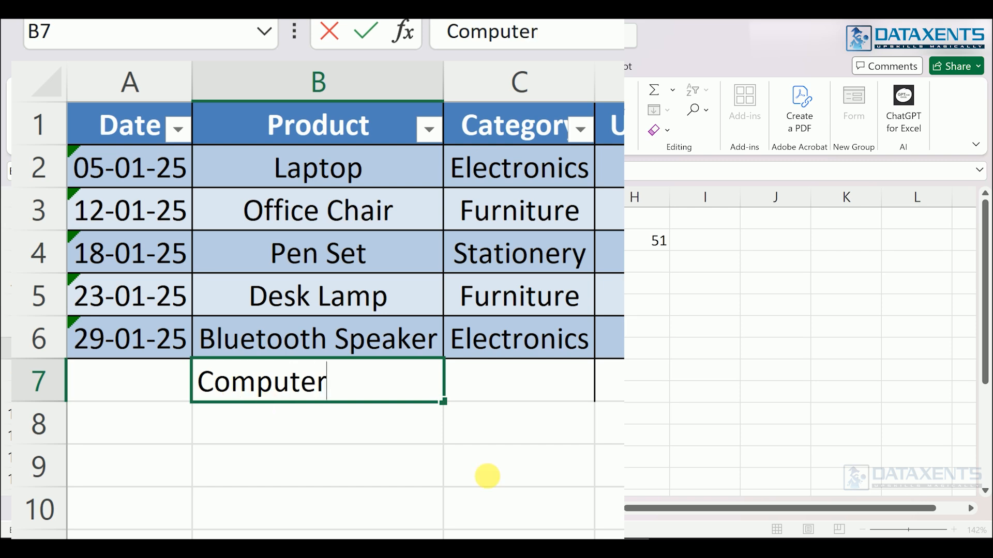
click(486, 476)
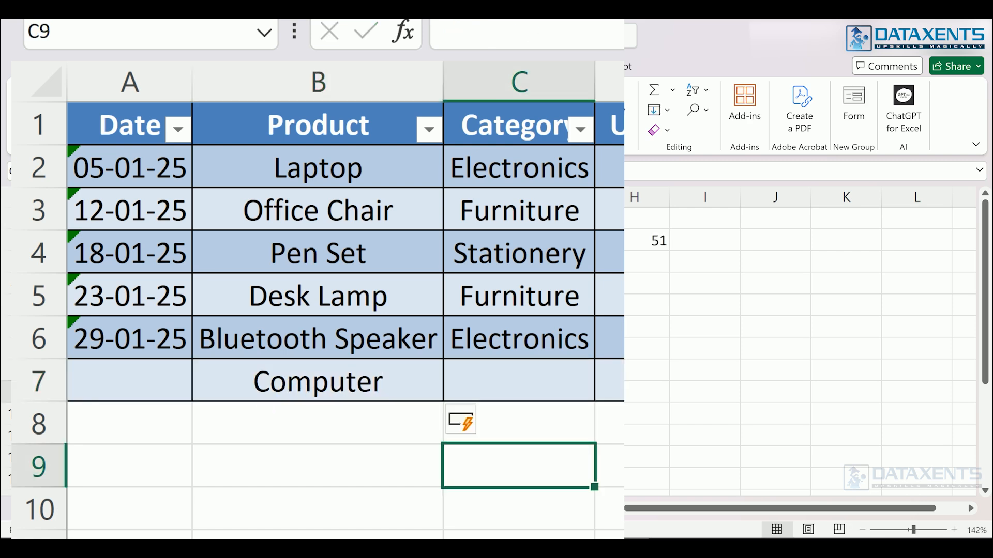
click(177, 508)
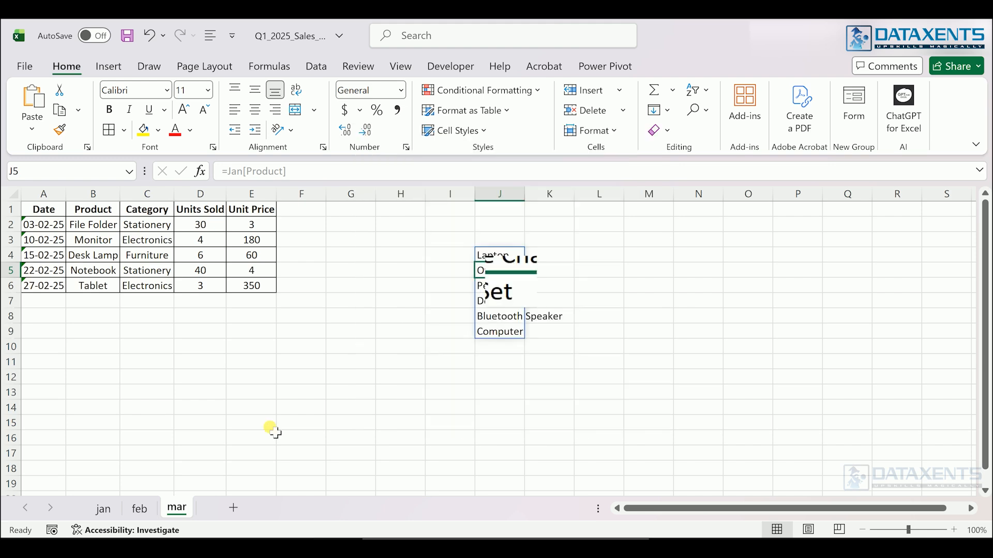
Step: On the jan sheet, undo the table's automatic expansion and delete the Computer entry from cell B7
click(101, 512)
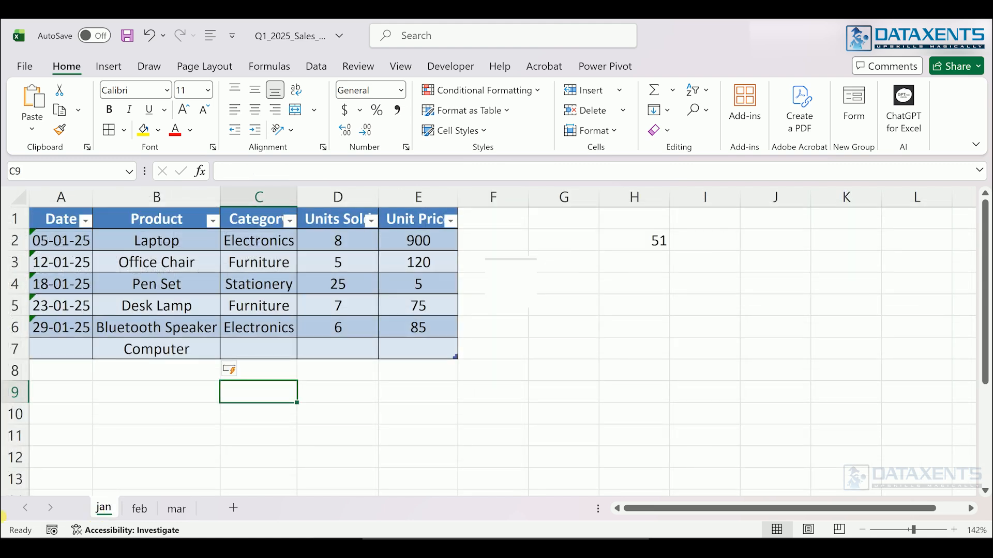
key(ctrl+z)
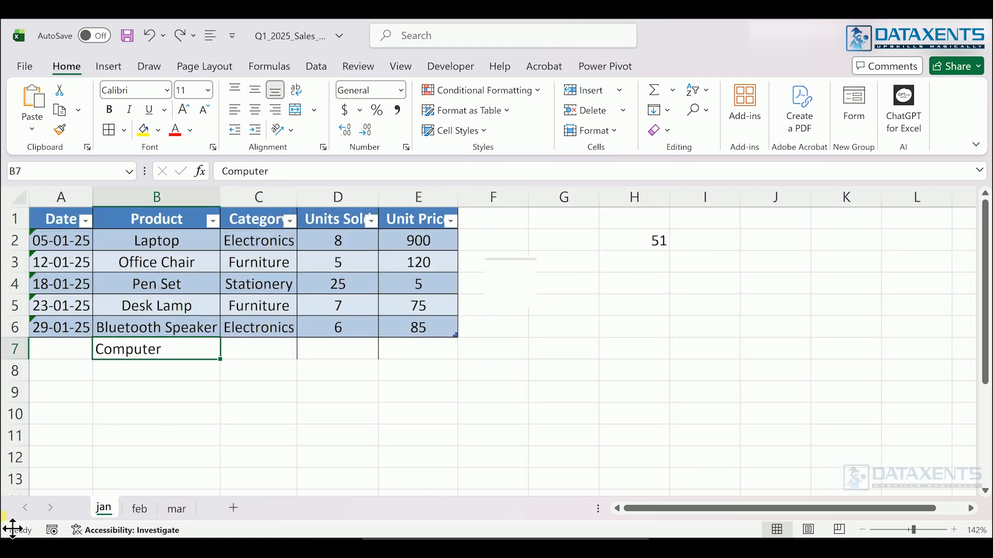
key(Delete)
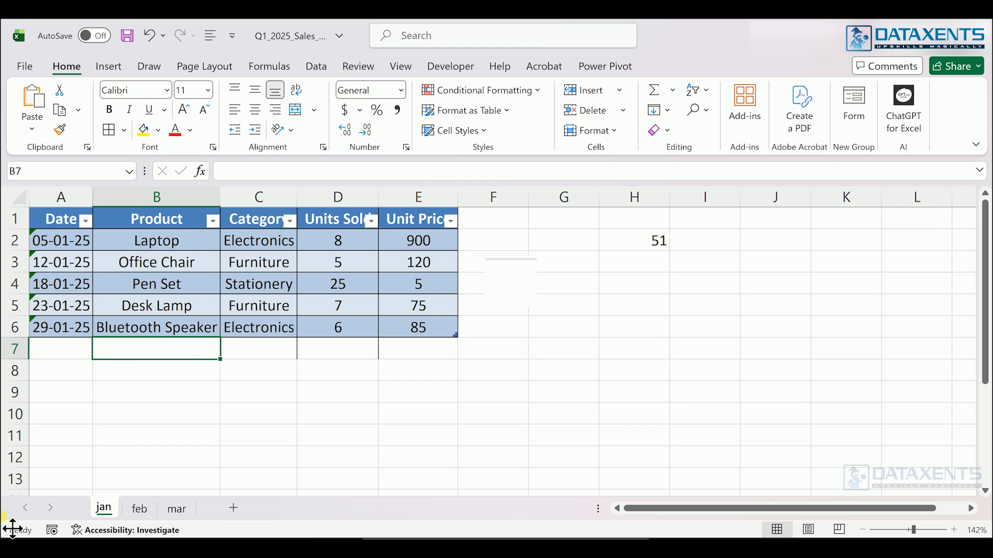
key(Down)
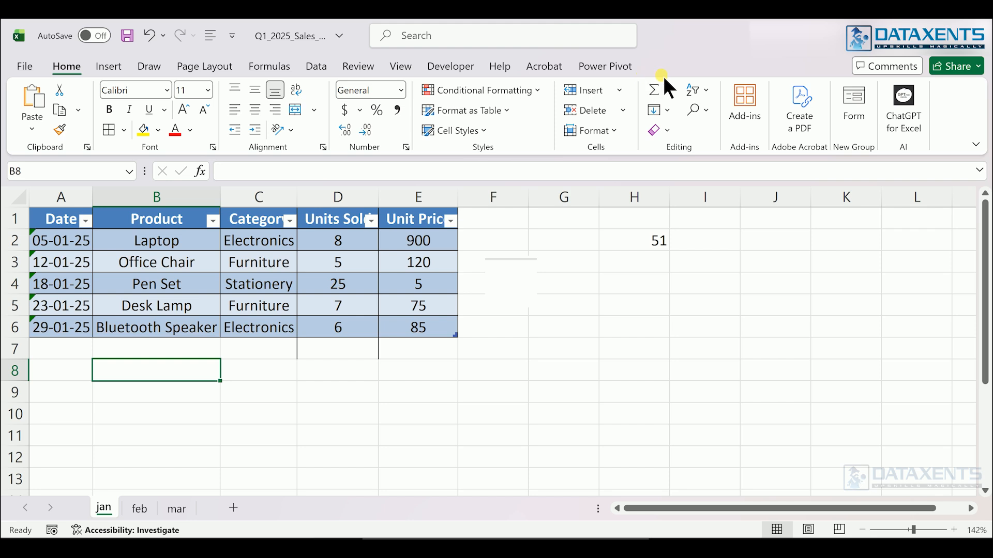
Step: Remove duplicates from the Jan table based on the Category column only, and undo the removal
click(363, 292)
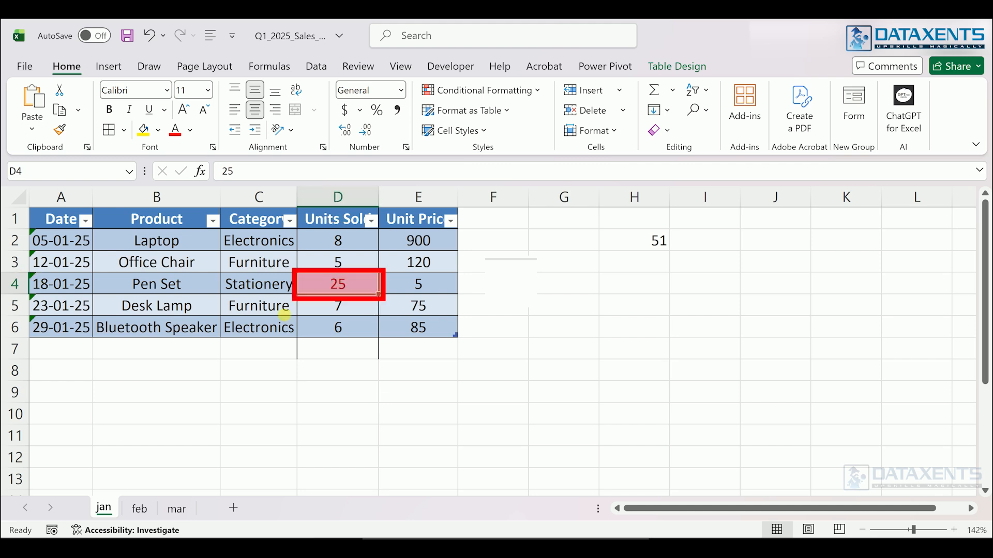
click(698, 67)
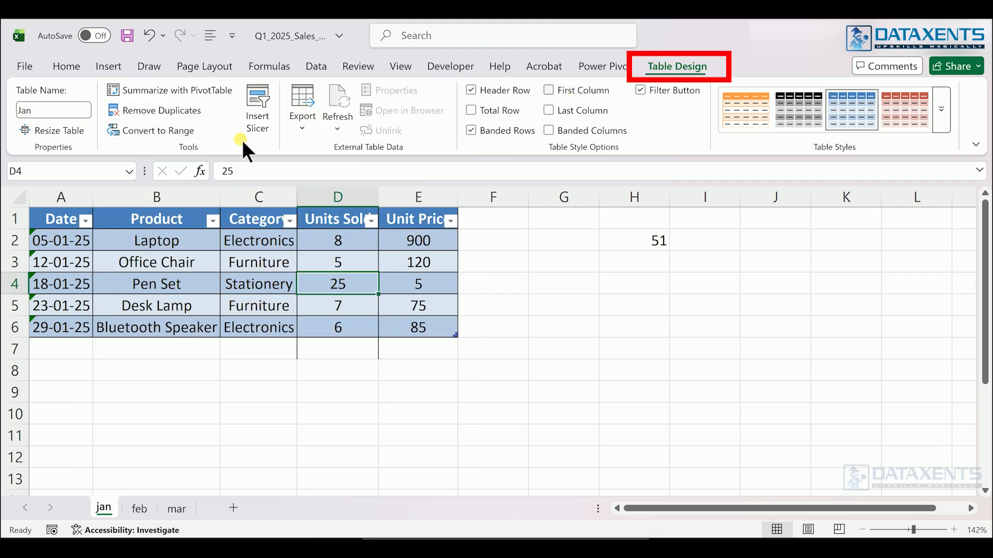
click(177, 120)
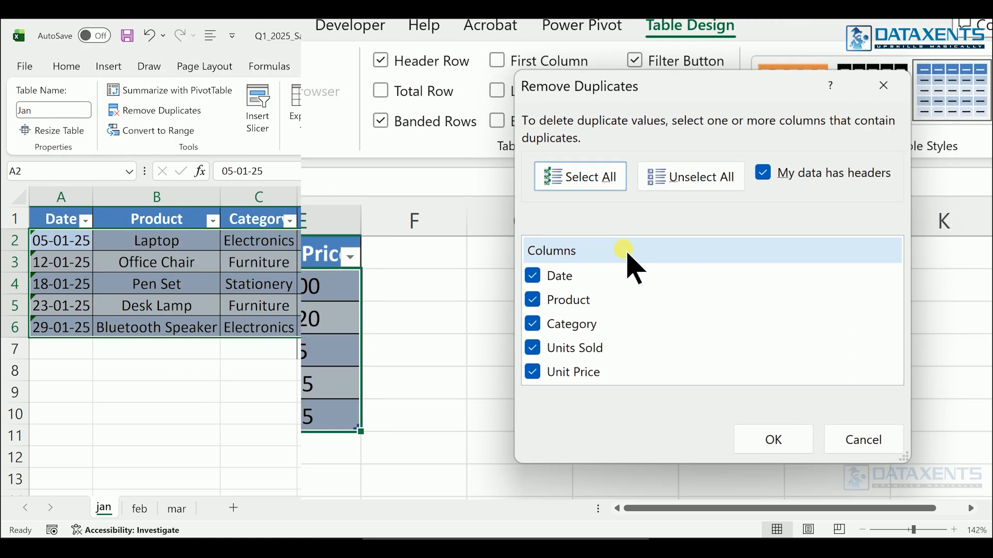
drag(691, 96, 622, 89)
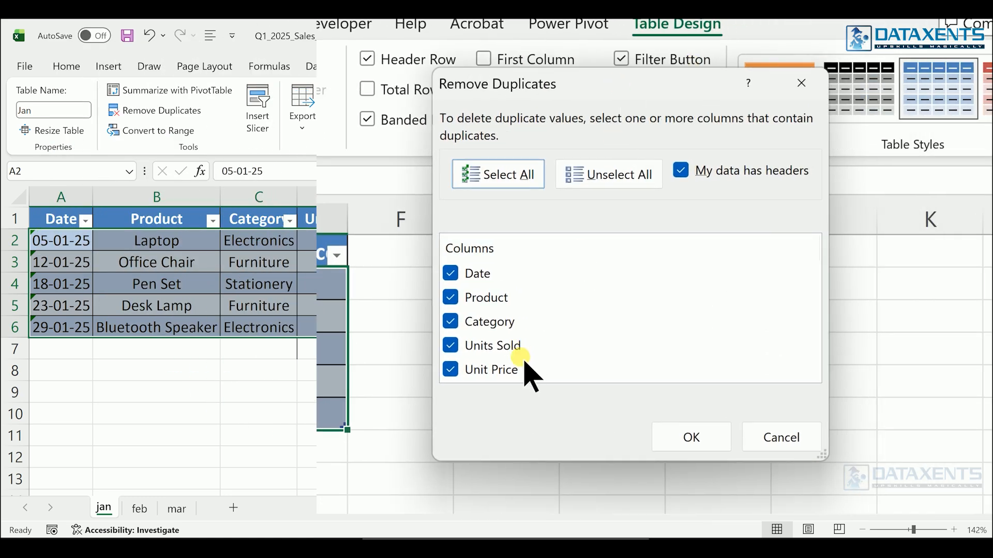
click(618, 172)
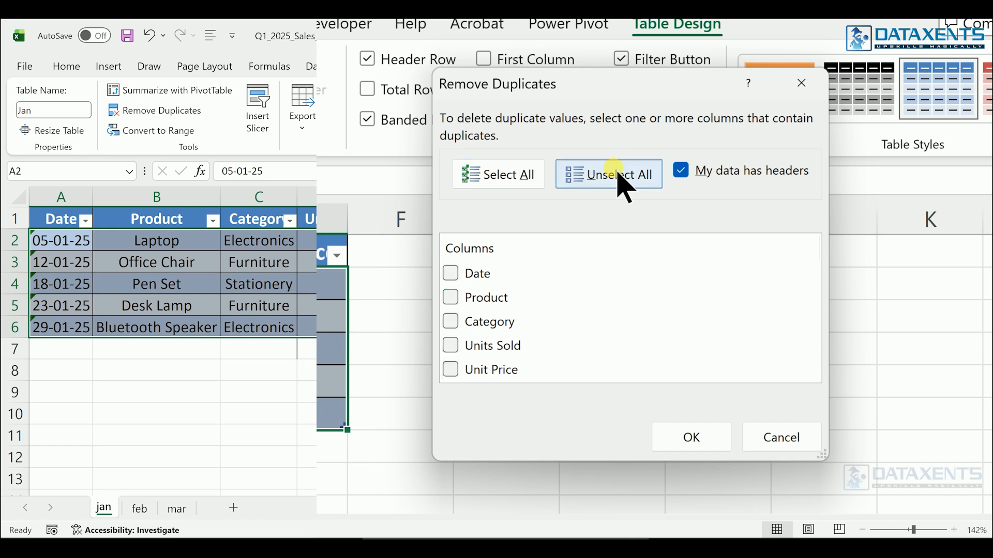
click(452, 323)
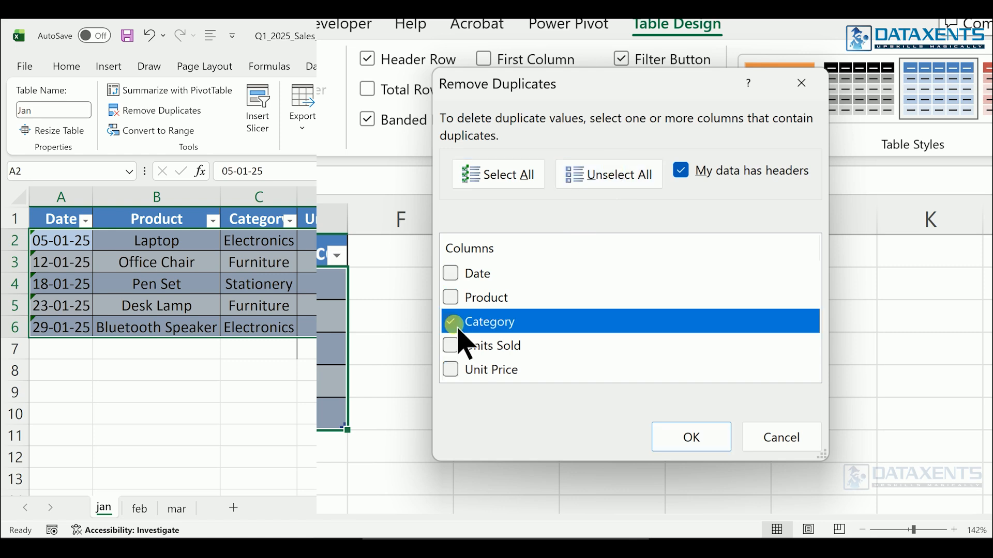
click(656, 439)
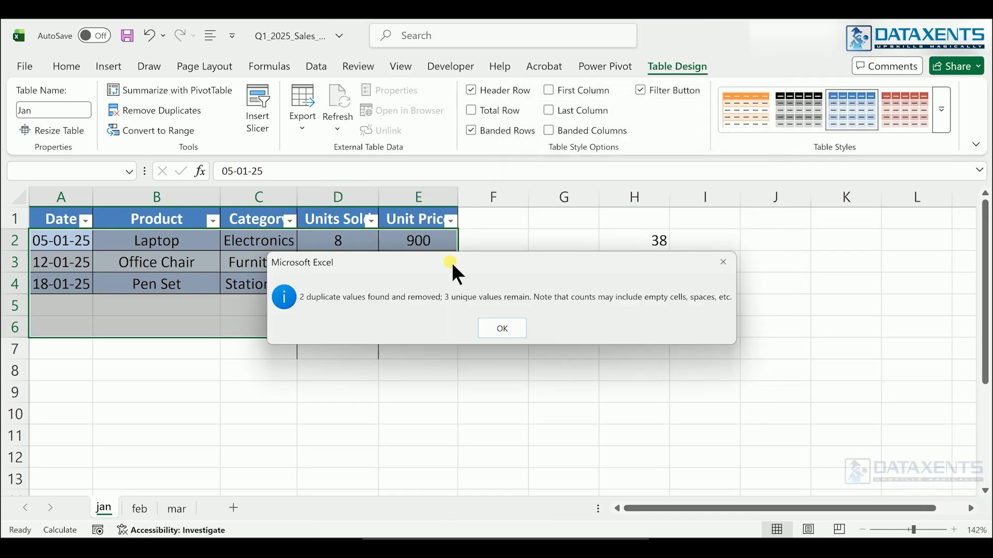
drag(456, 256, 558, 222)
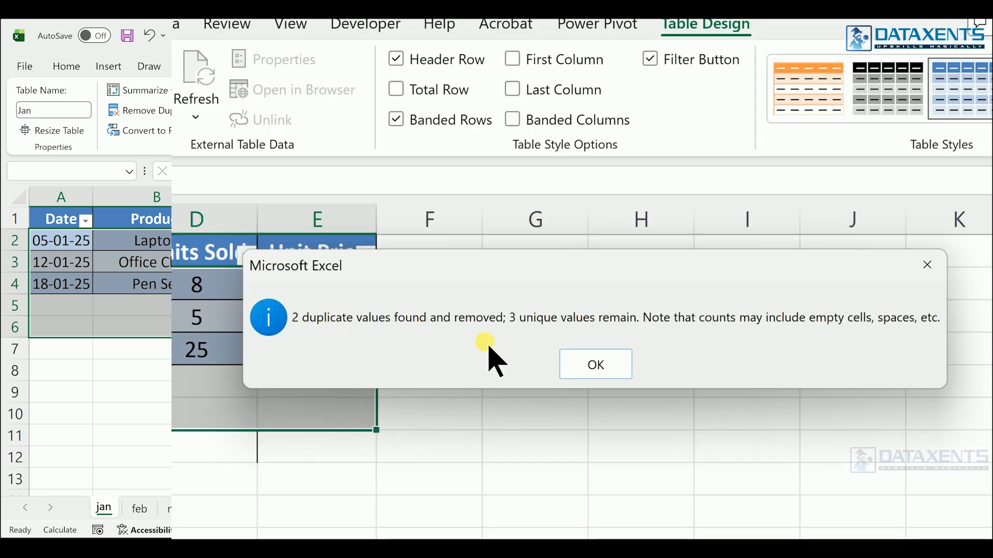
click(578, 372)
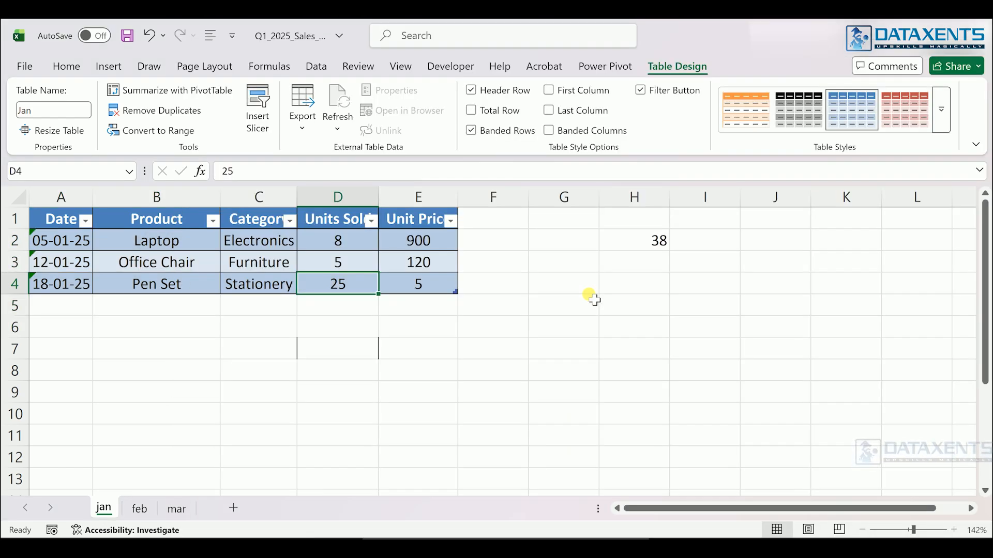
key(ctrl+z)
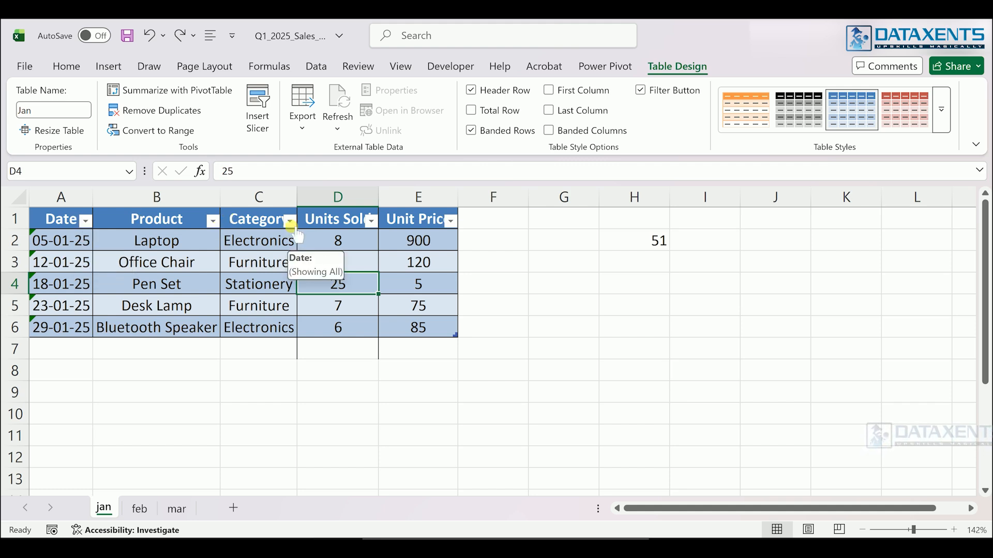
Step: Filter the Jan table's Product column to show only Laptop, and undo the filter
click(215, 227)
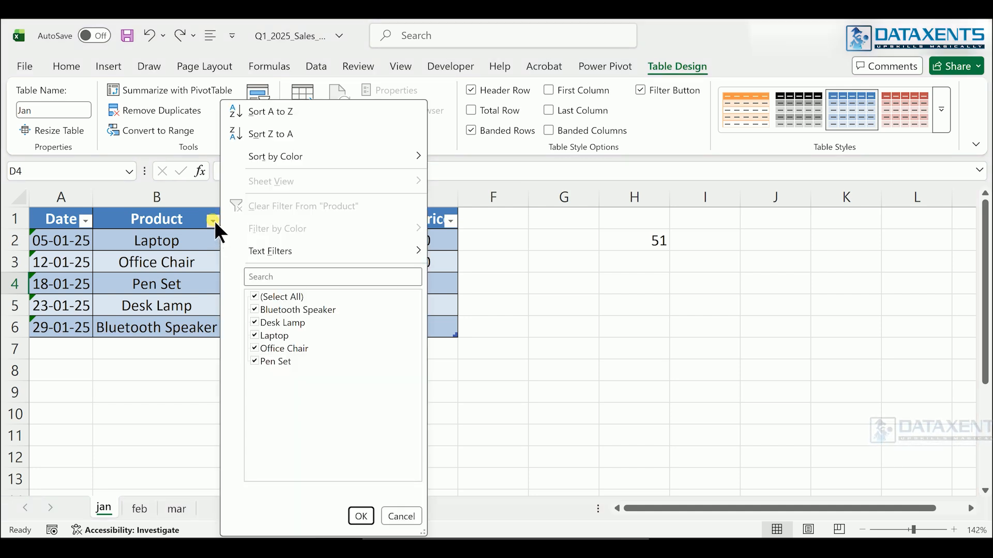
click(256, 293)
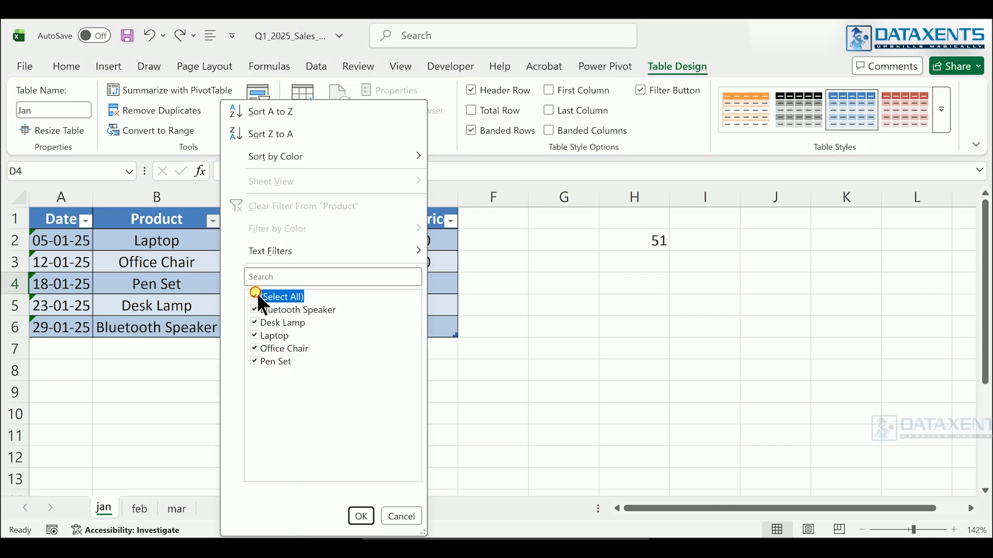
click(253, 337)
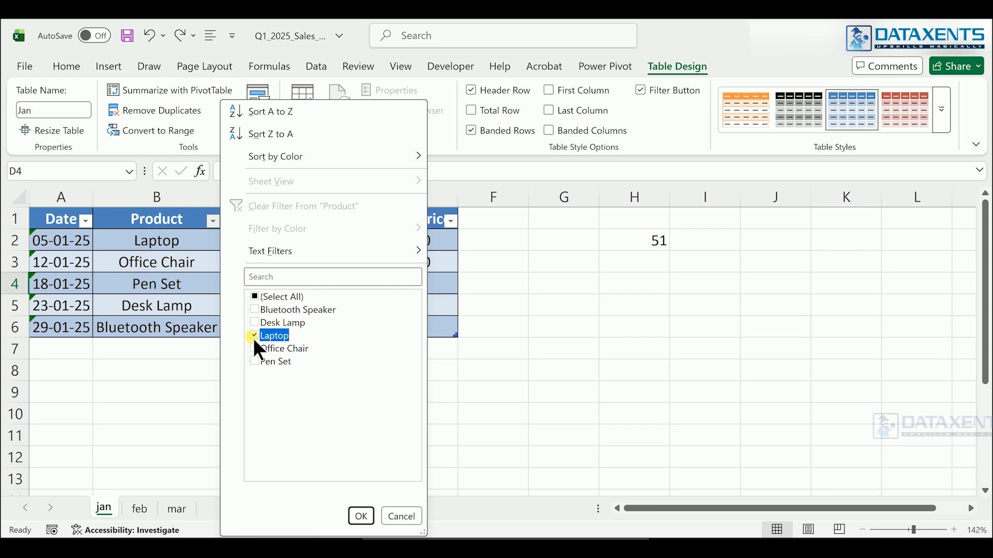
click(360, 517)
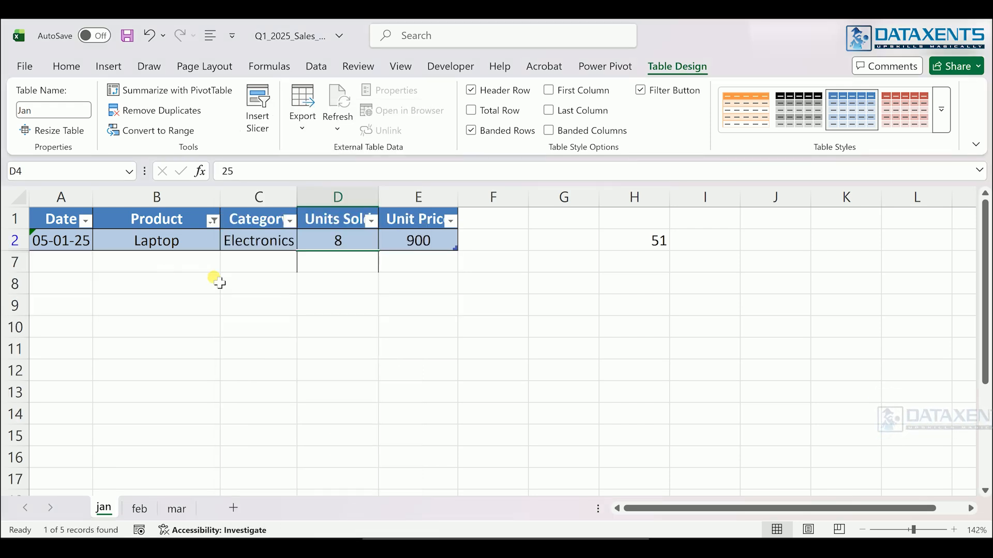
key(ctrl+z)
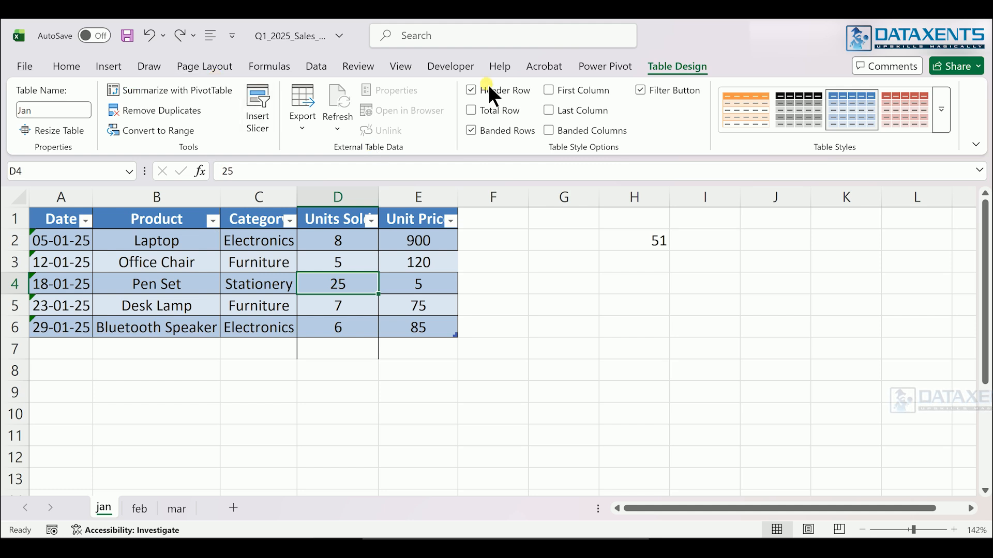
Step: Insert a slicer for the Product column of the Jan table and place it beside the table, over columns G to I
click(264, 118)
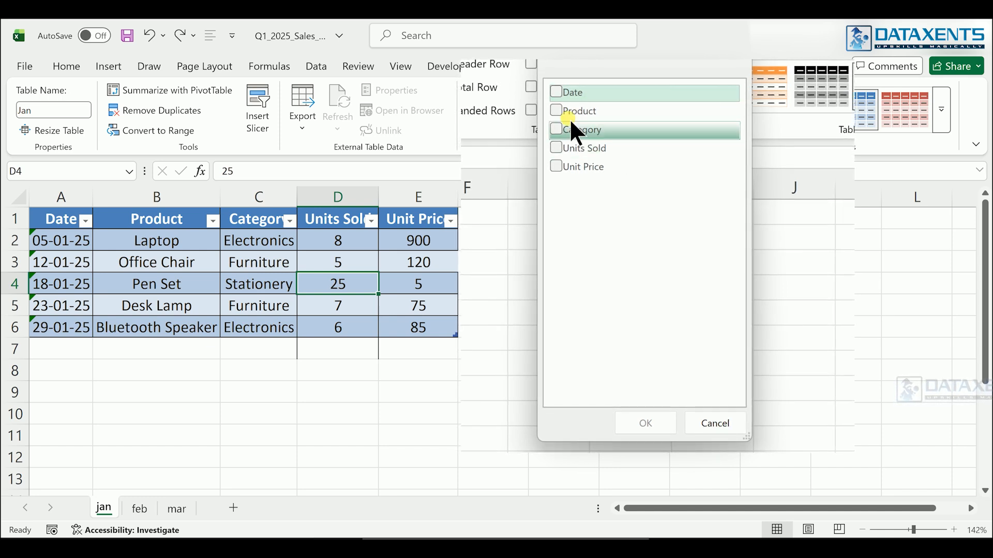
click(557, 111)
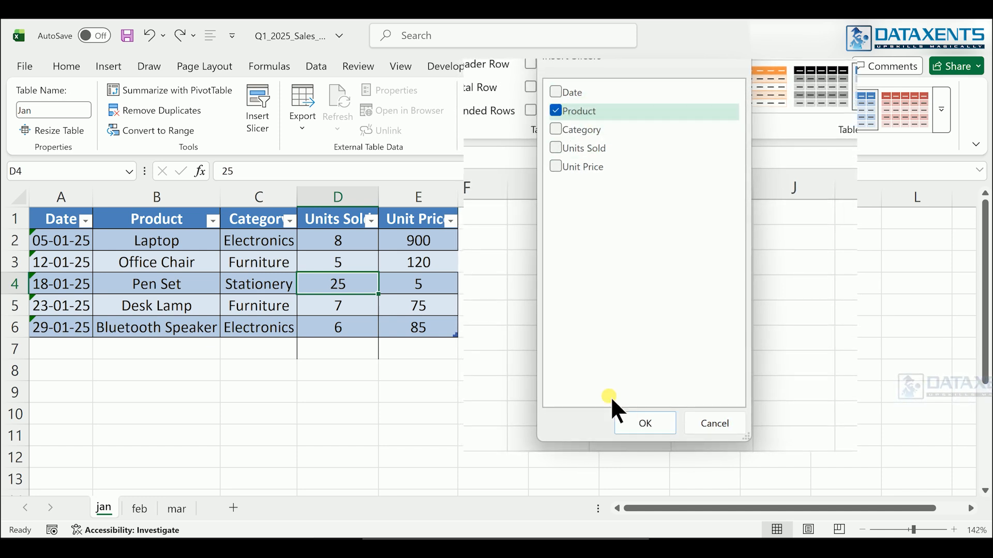
click(632, 421)
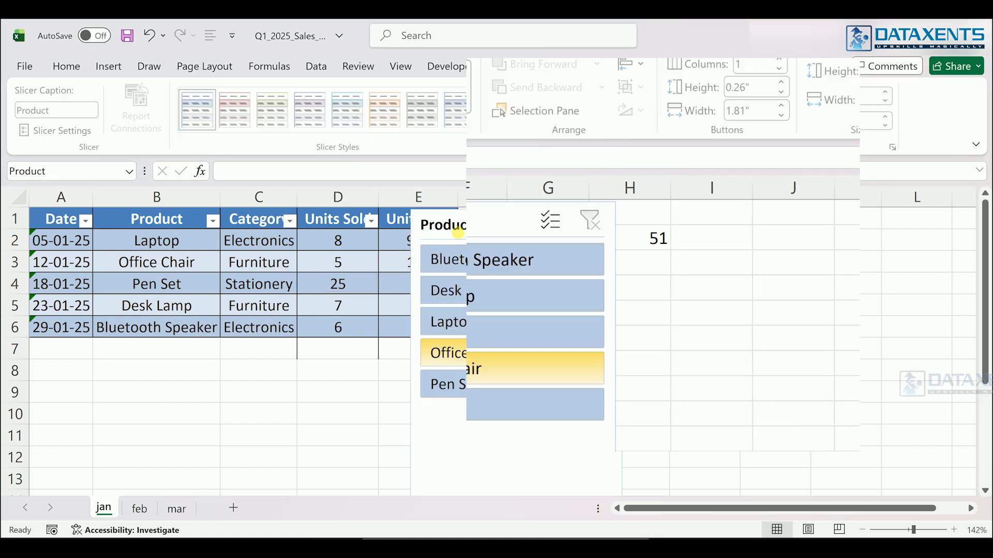
drag(457, 228, 536, 228)
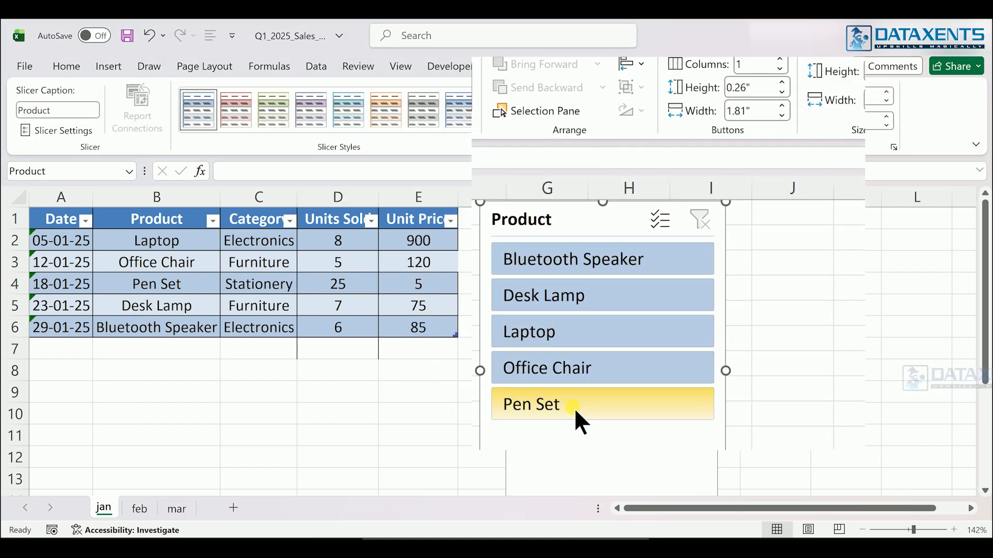
Step: Filter the table with the Product slicer to Laptop and to Office Chair in turn, and clear the slicer's filter
click(532, 335)
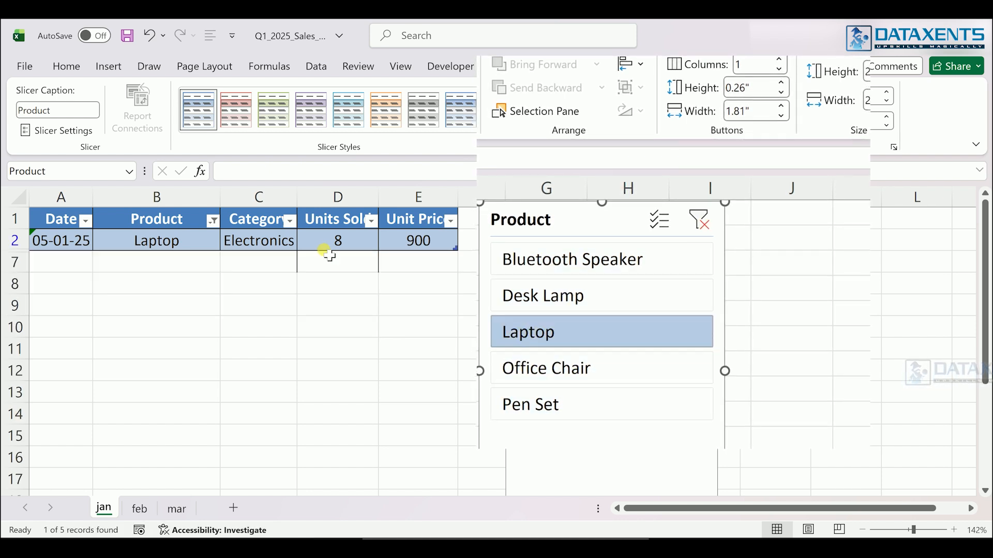
click(548, 372)
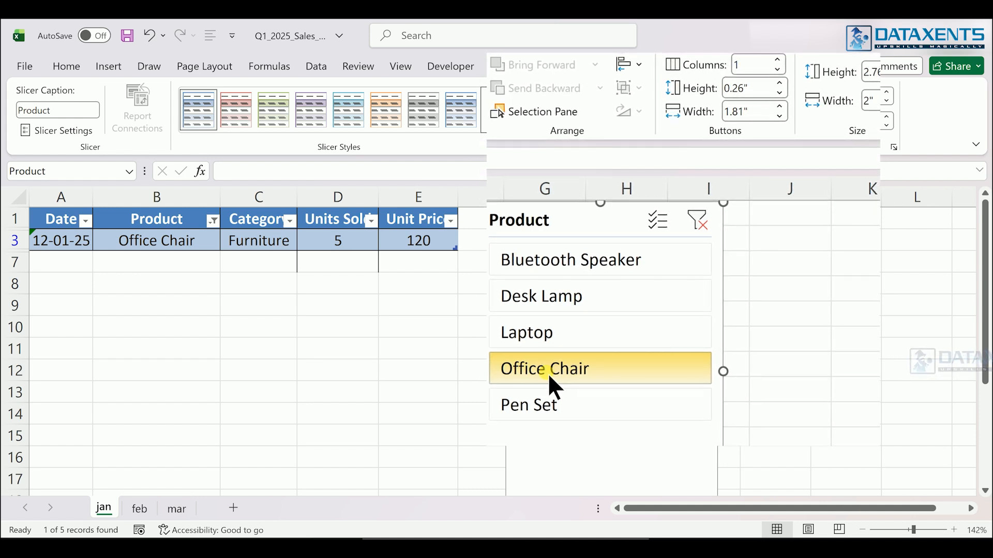
click(699, 222)
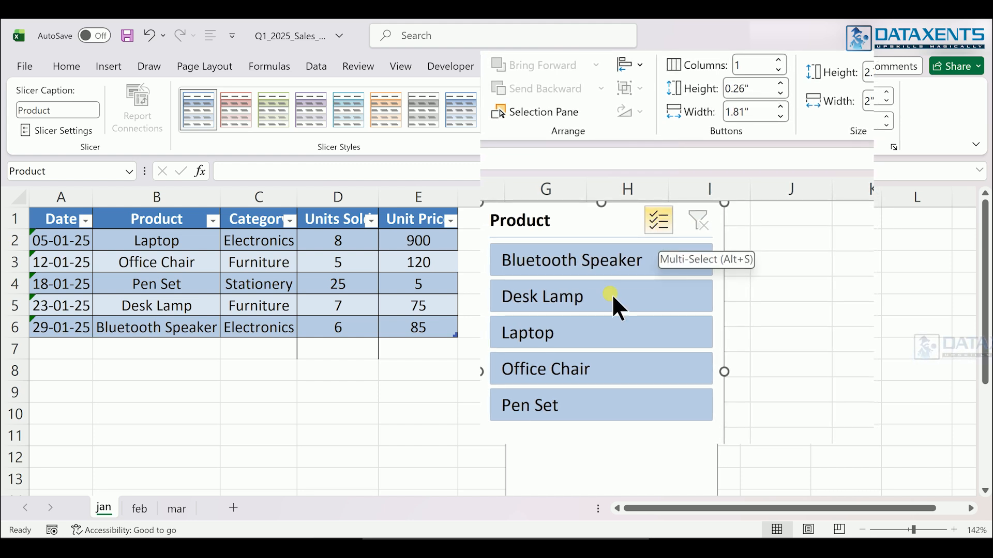
Step: Select Desk Lamp in the Product slicer, turn on multi-select and add Laptop to the filter
click(600, 305)
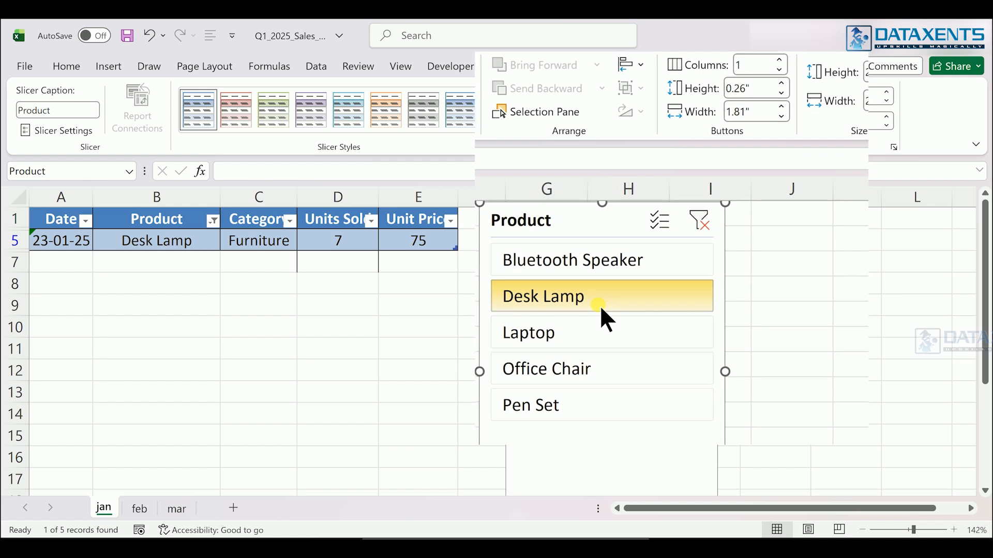
click(655, 228)
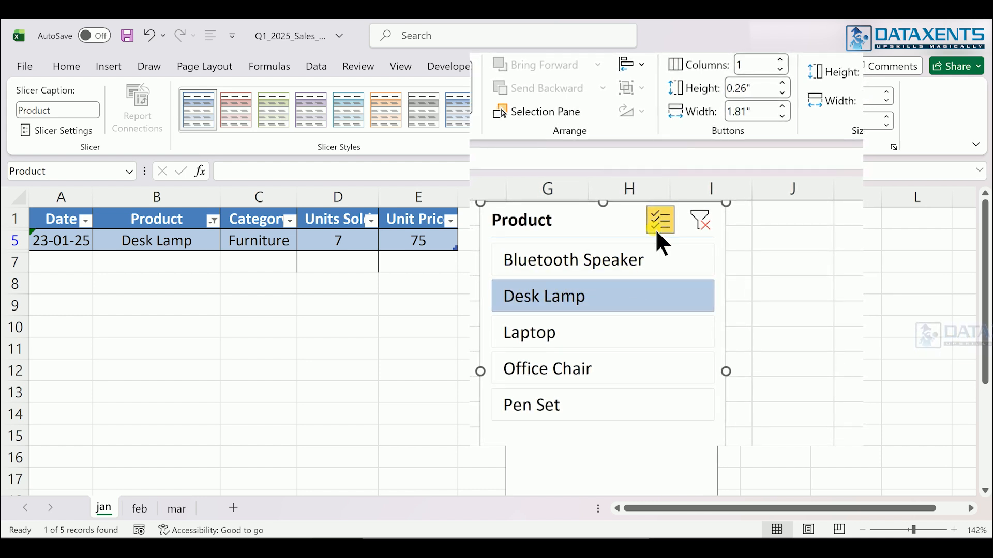
click(585, 334)
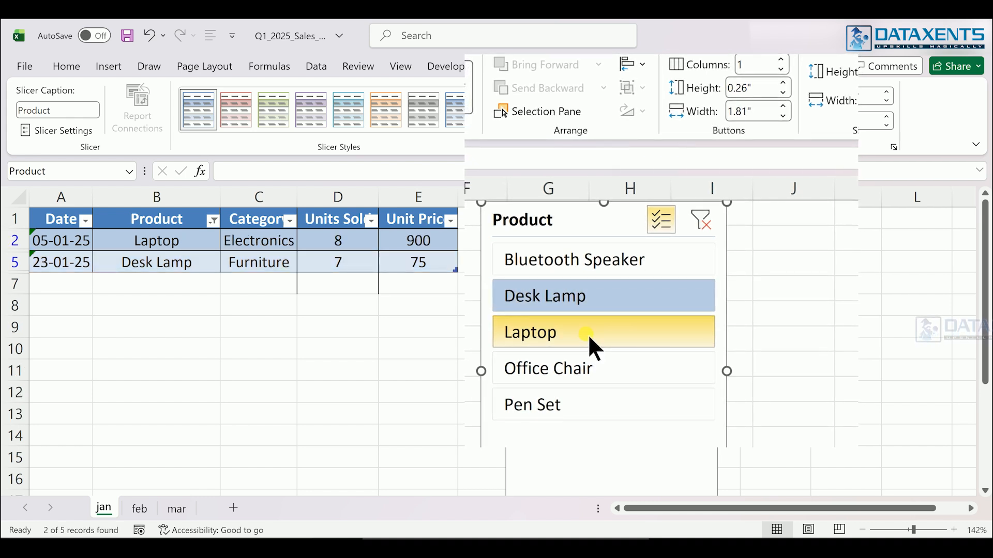
Step: Add Pen Set to the Product slicer's selection and clear the slicer's filter
click(562, 403)
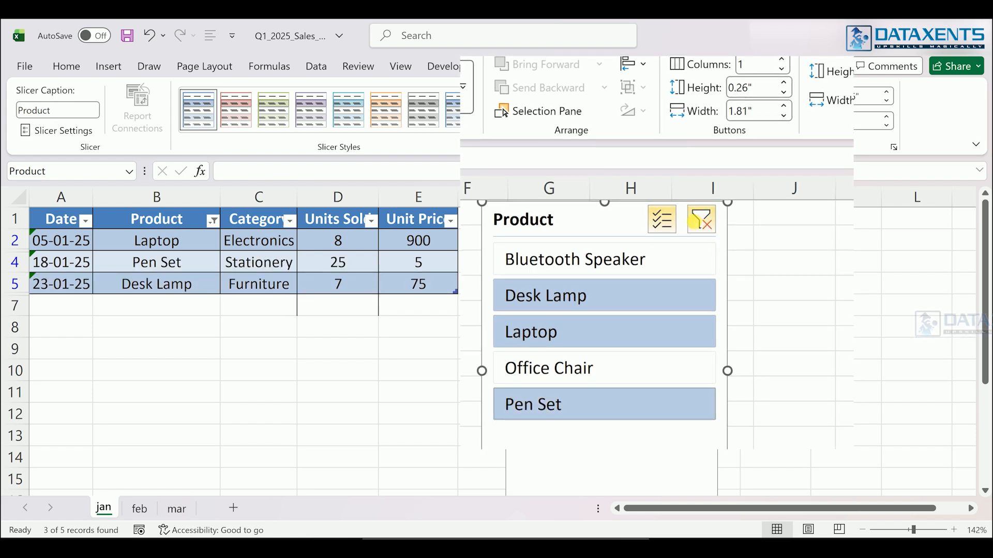
click(696, 225)
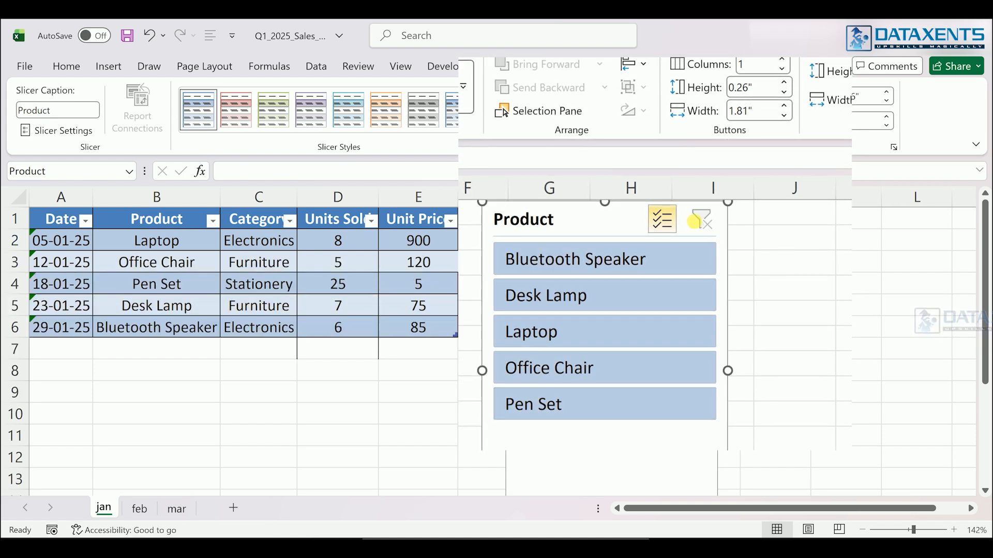
Step: Remove the Product slicer from the jan sheet by cutting it
right_click(575, 217)
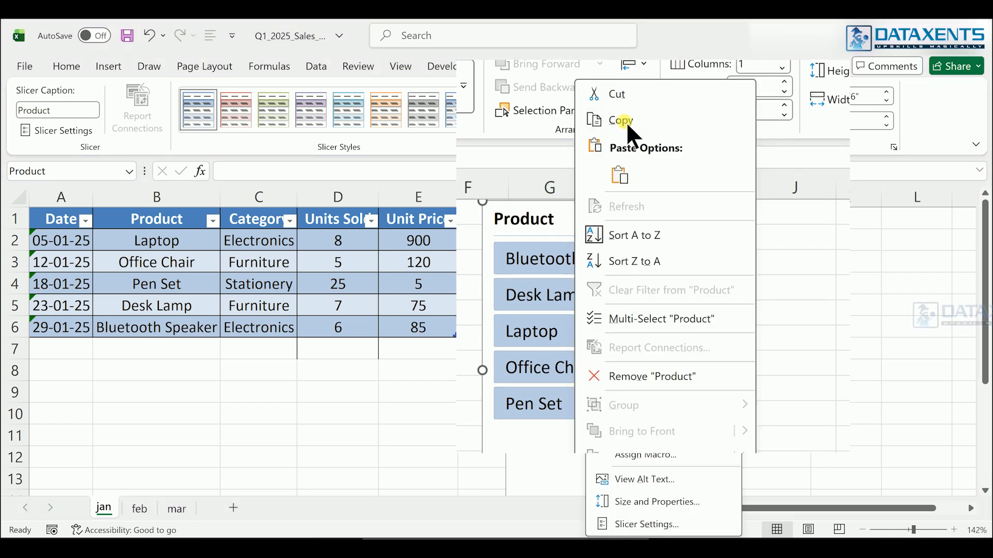
click(626, 92)
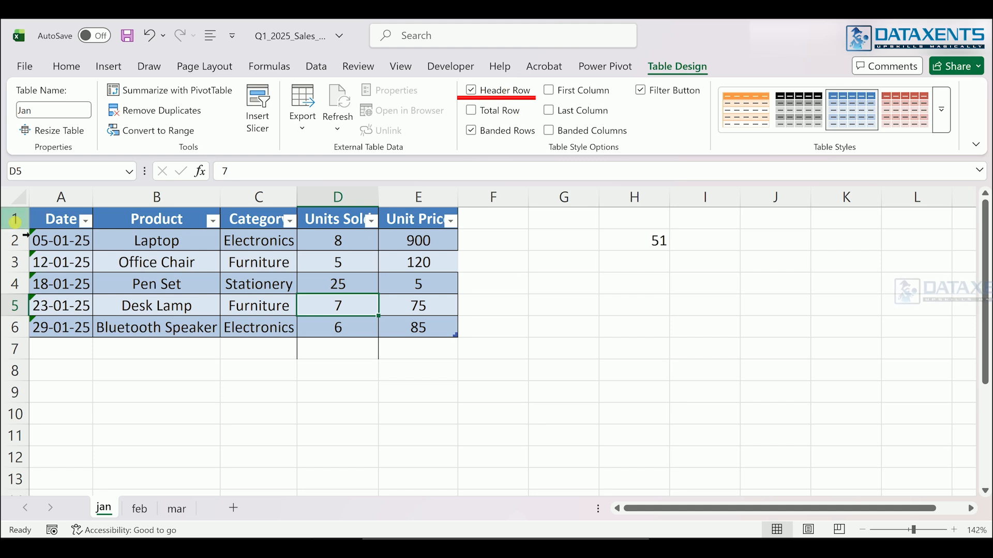
Step: Hide the Jan table's header row and show it again
click(15, 220)
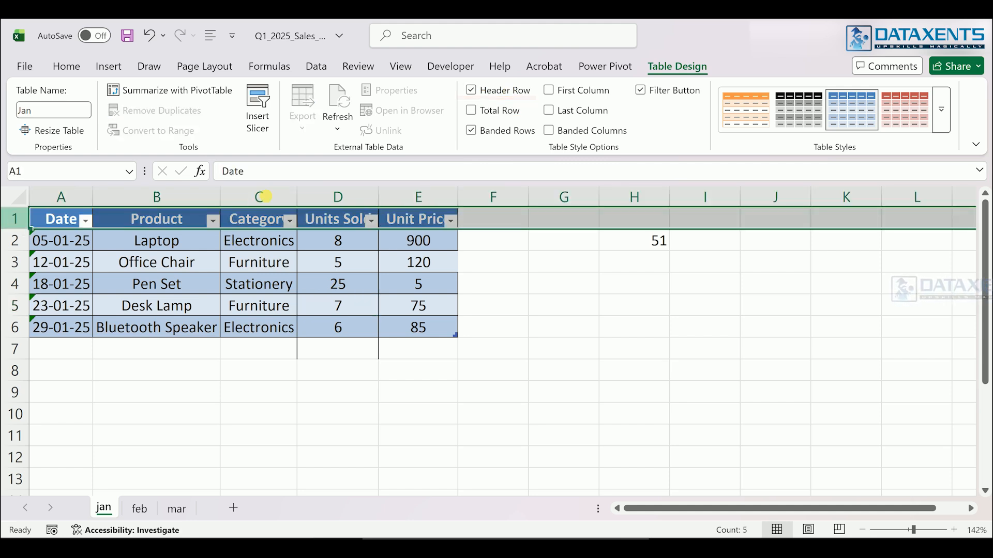
click(438, 90)
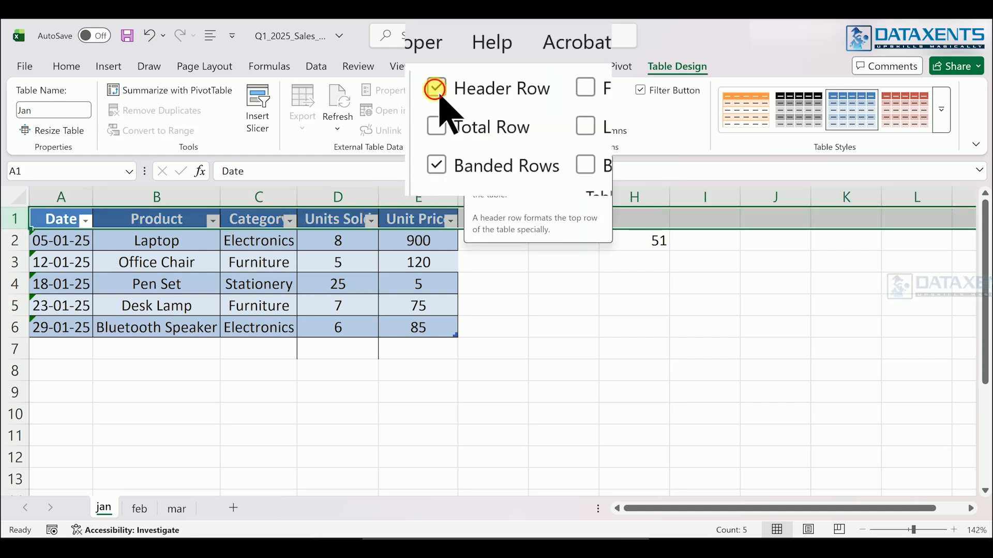
click(424, 292)
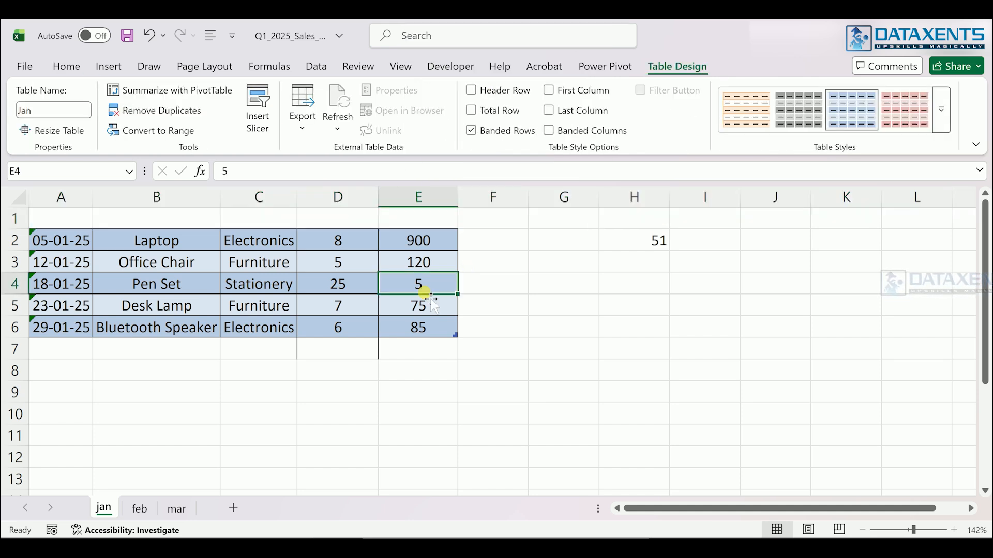
click(472, 91)
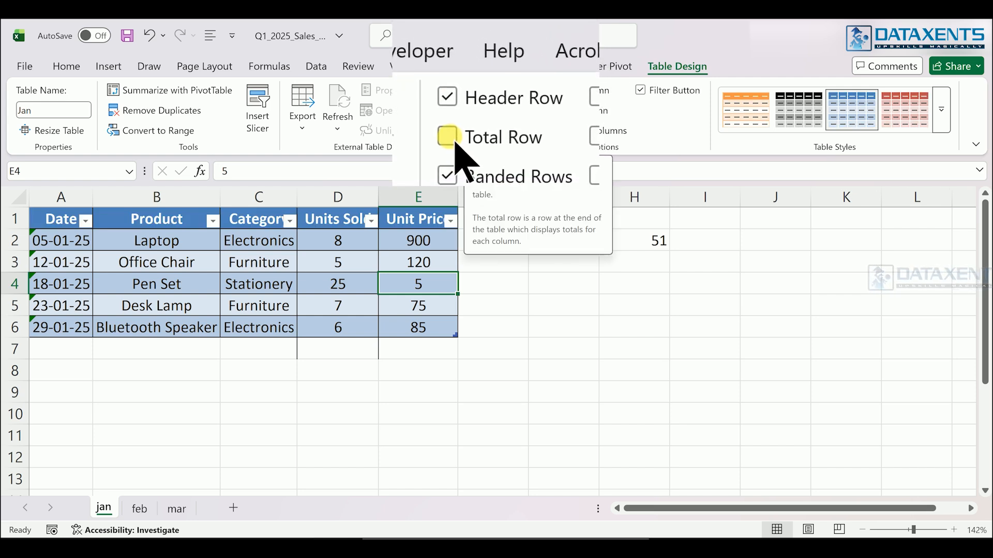
Step: Add a total row to the Jan table and set its Unit Price total to Average
click(448, 137)
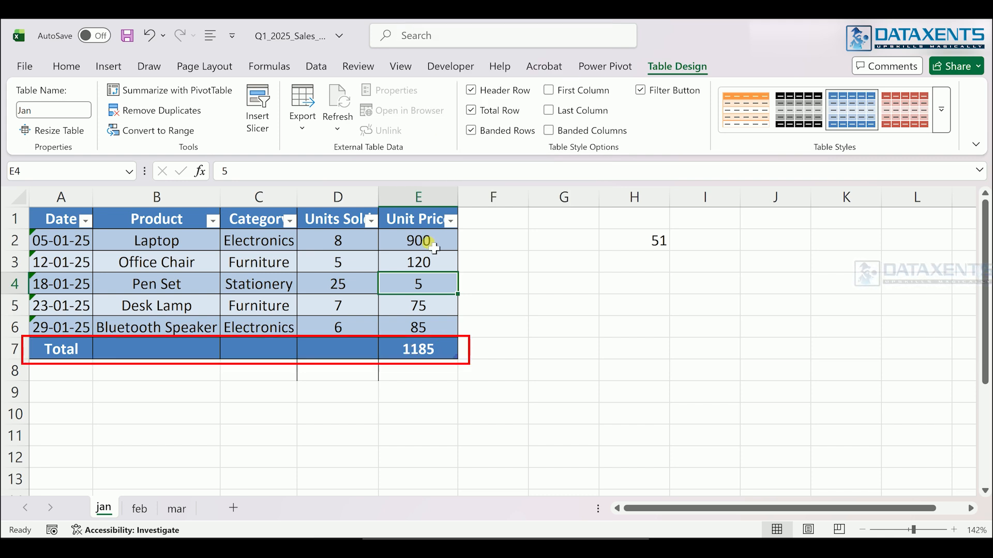
click(437, 357)
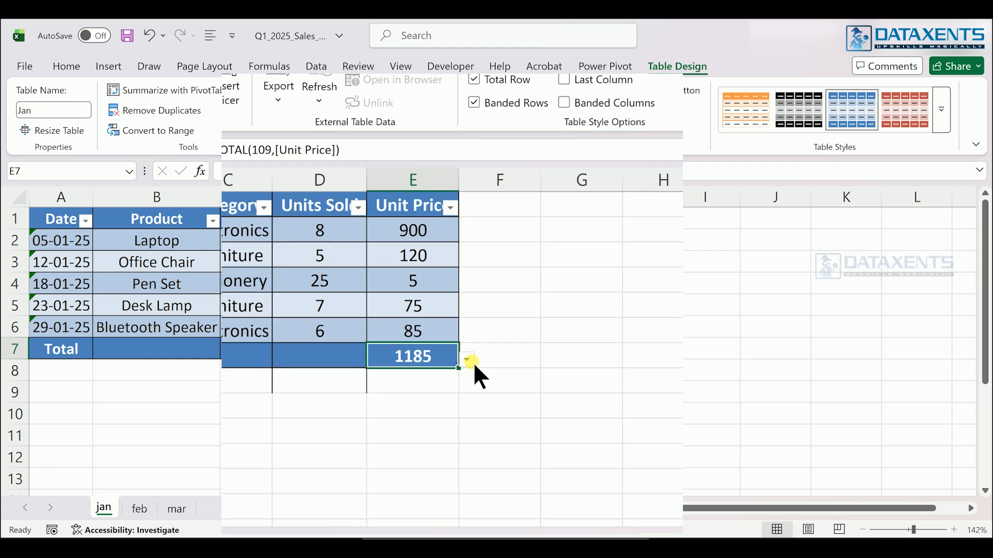
click(471, 361)
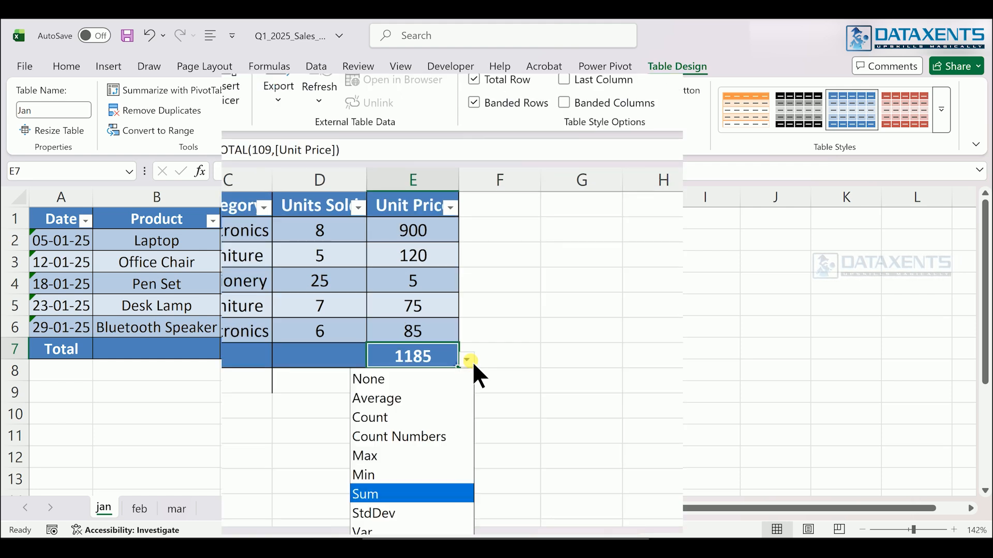
click(399, 400)
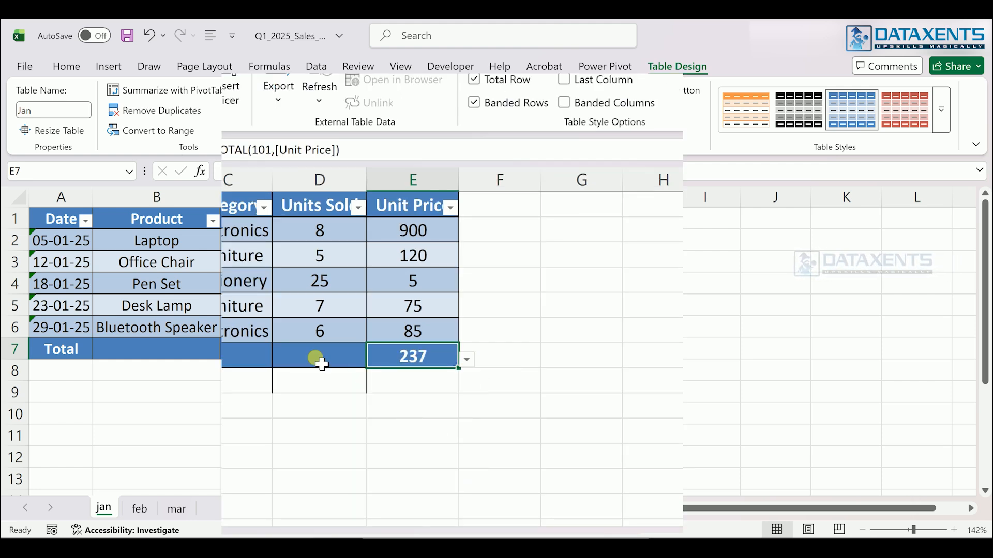
Step: Set the Units Sold total in the total row to Sum
click(319, 359)
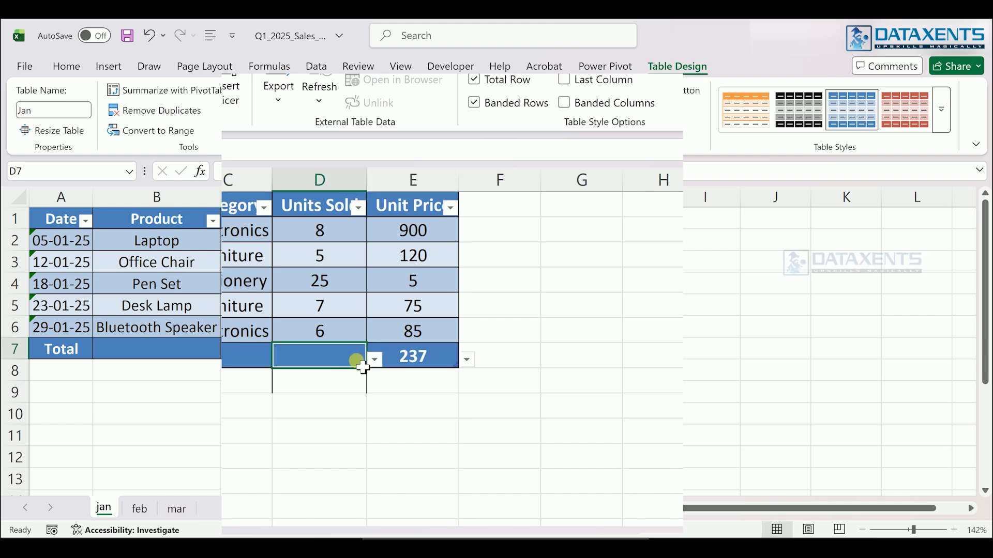
click(373, 361)
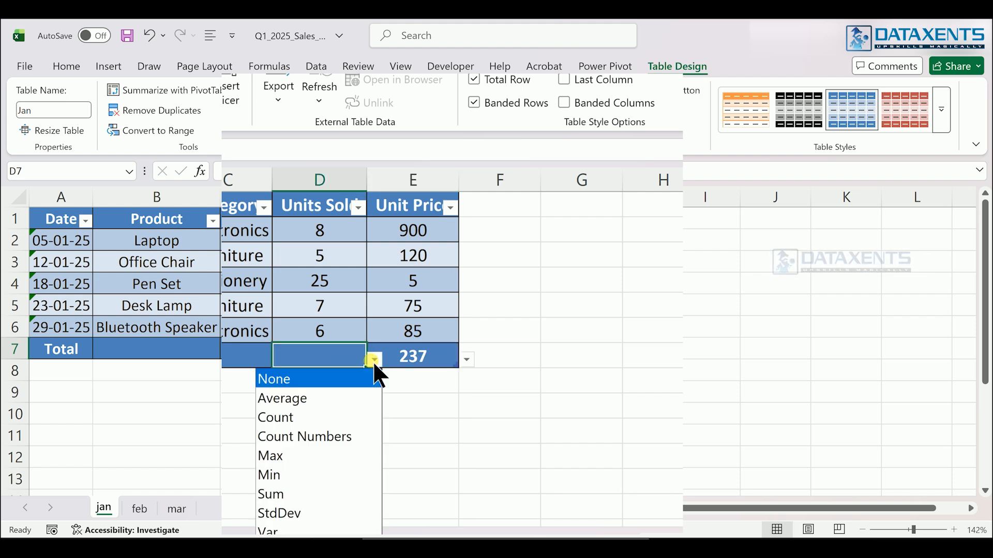
click(274, 495)
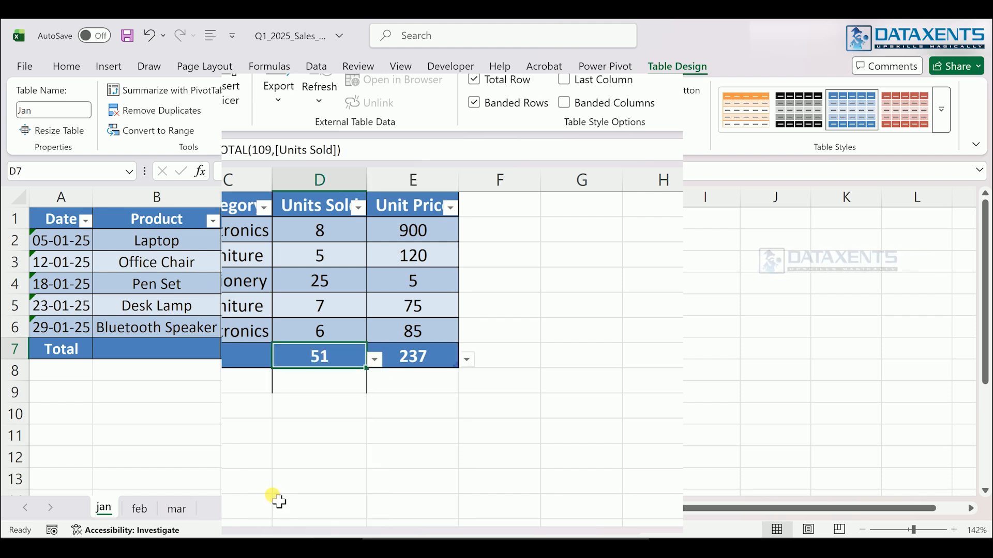
Step: Add a new table row below Bluetooth Speaker, above the total row, and enter 5 as its Units Sold
click(448, 338)
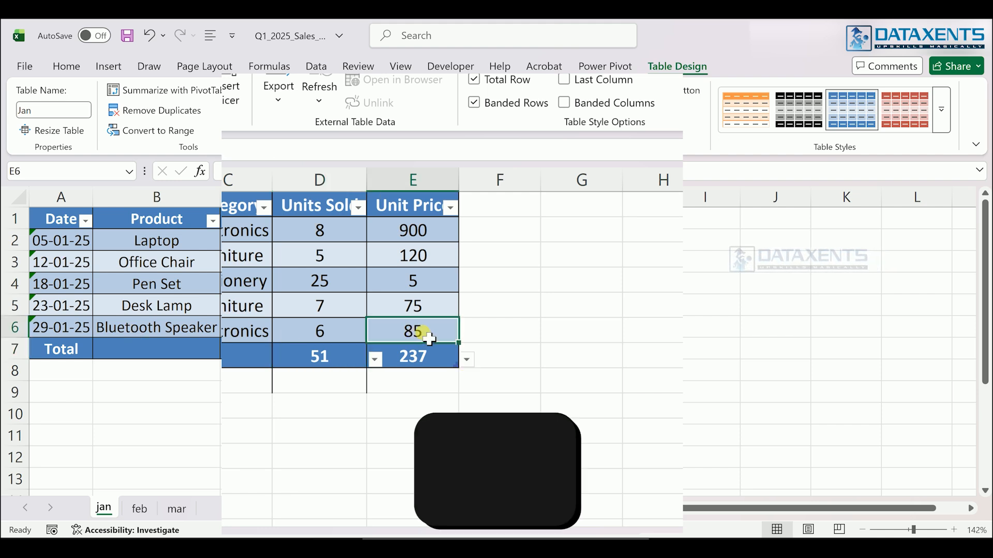
key(Tab)
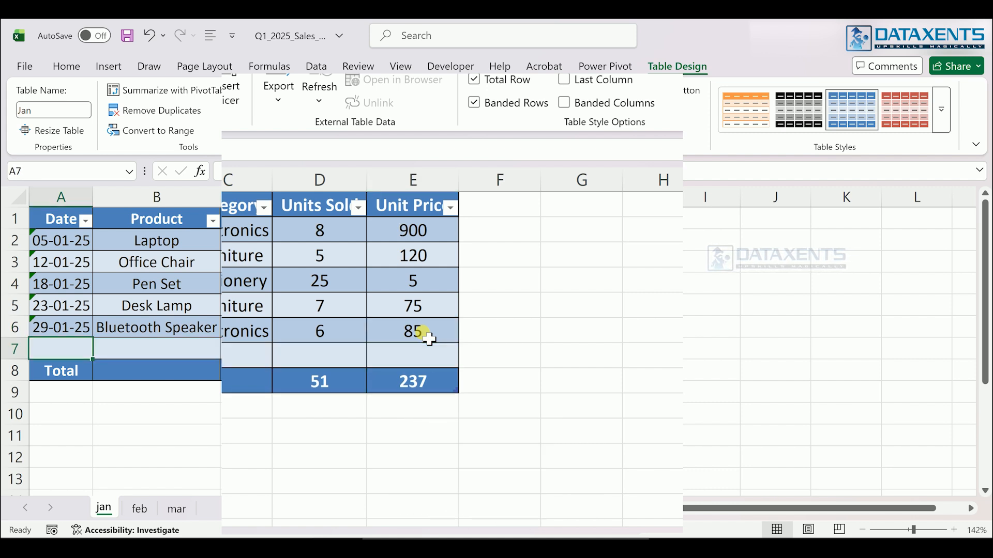
key(Tab)
key(Tab)
key(Tab)
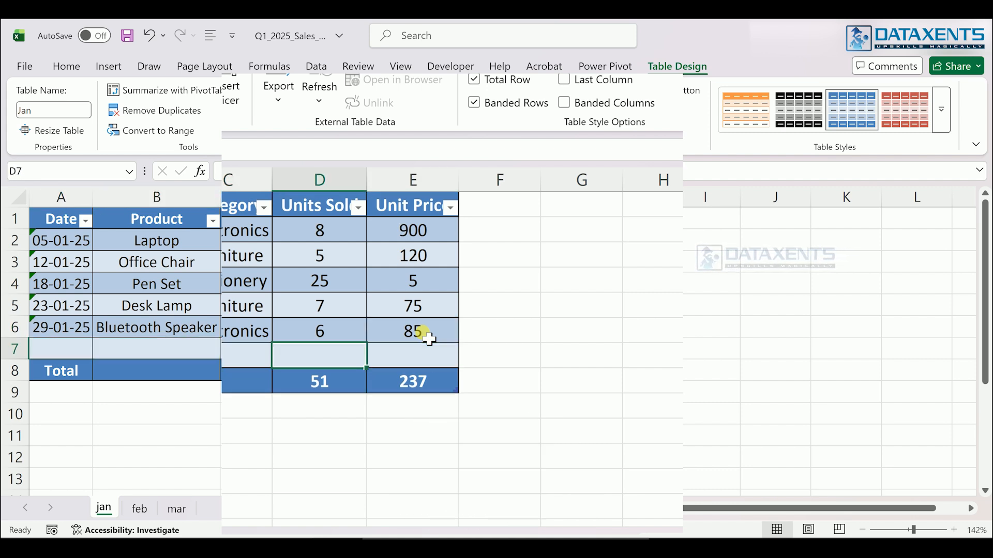
text(5)
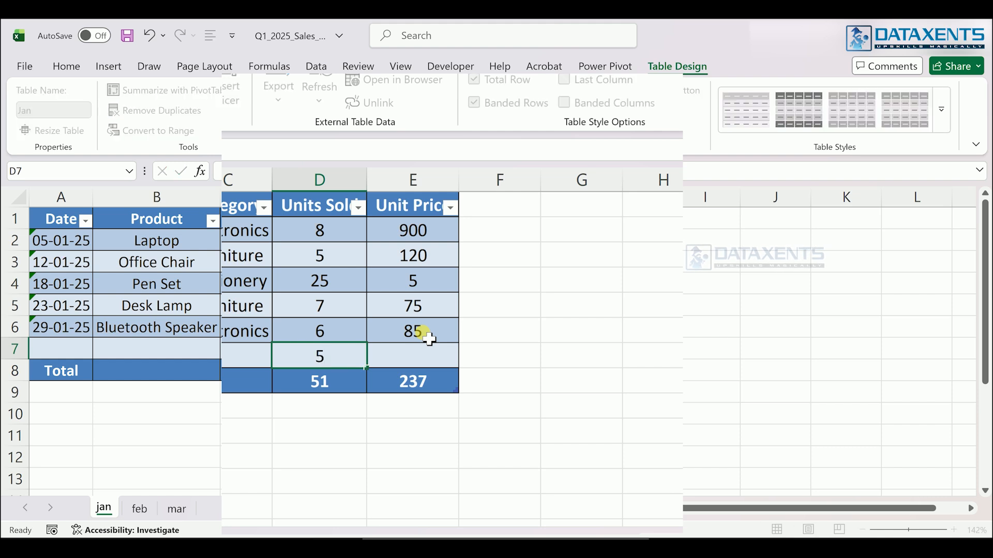
key(Down)
key(Right)
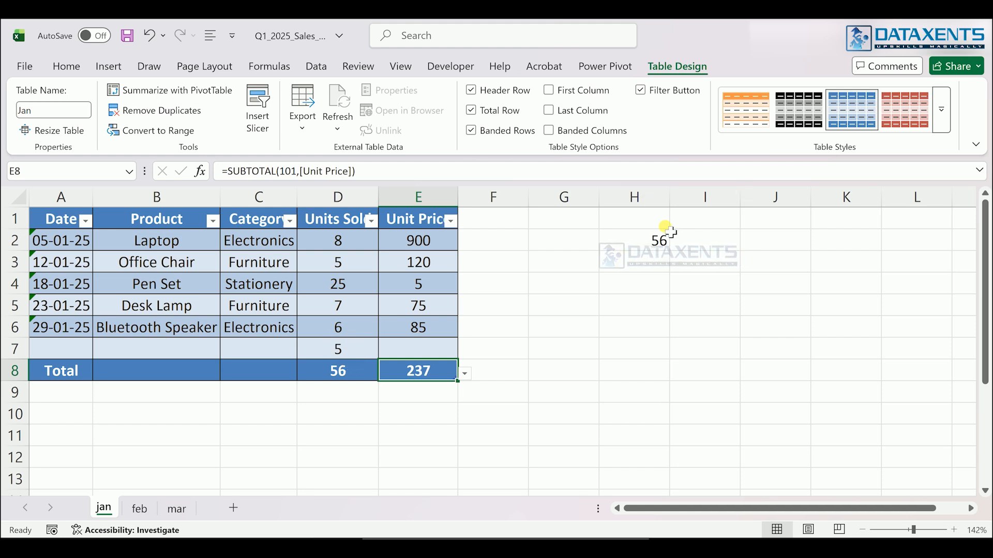
Step: Append another table row above the total row and enter 10 as its Units Sold
click(443, 354)
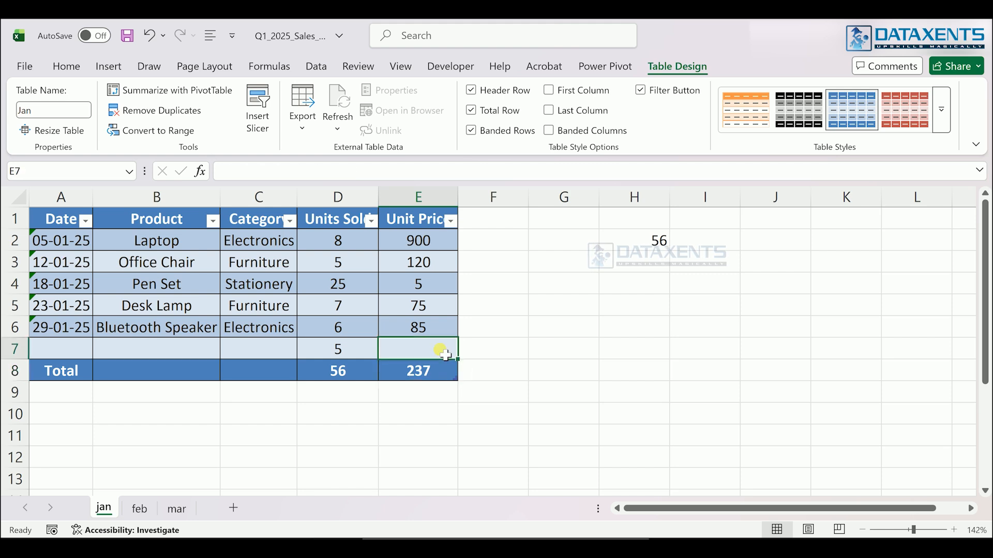
key(Tab)
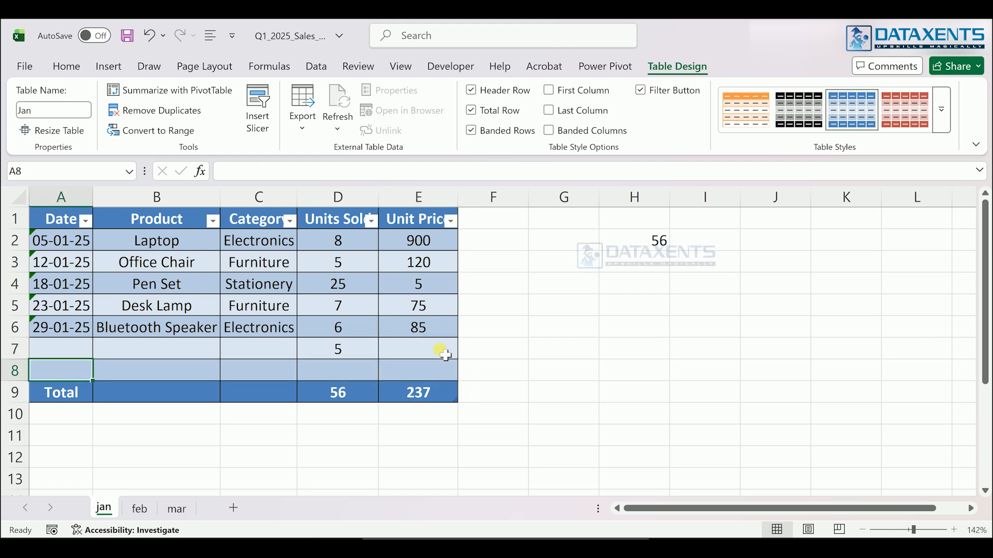
key(Tab)
key(Tab)
key(Tab)
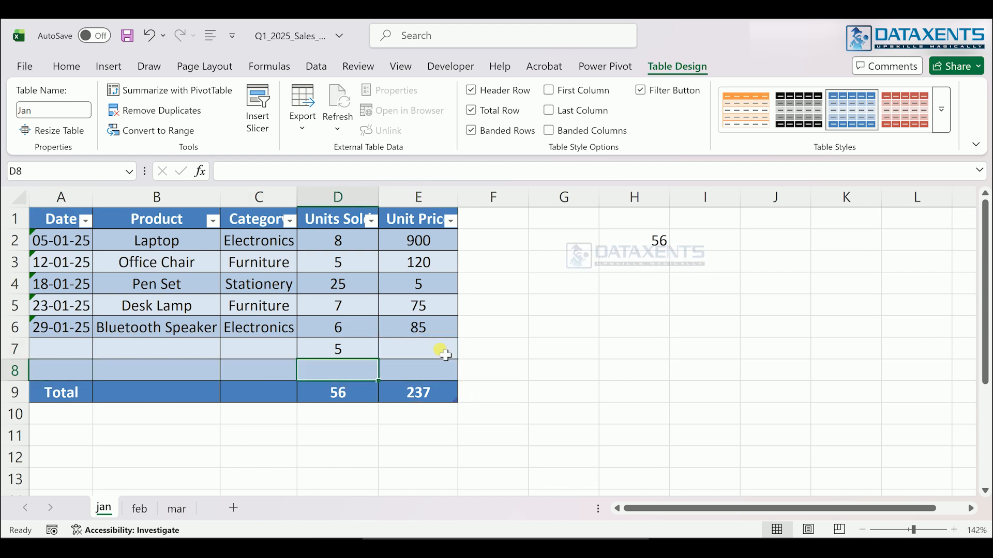
text(10)
key(Return)
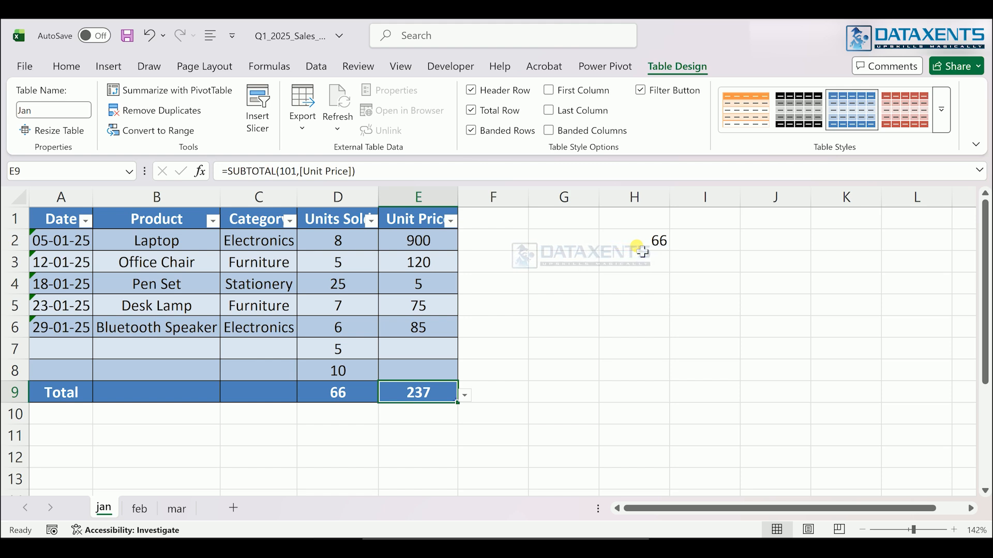
Step: Undo both added table rows and their Units Sold entries
key(ctrl+z)
key(ctrl+z)
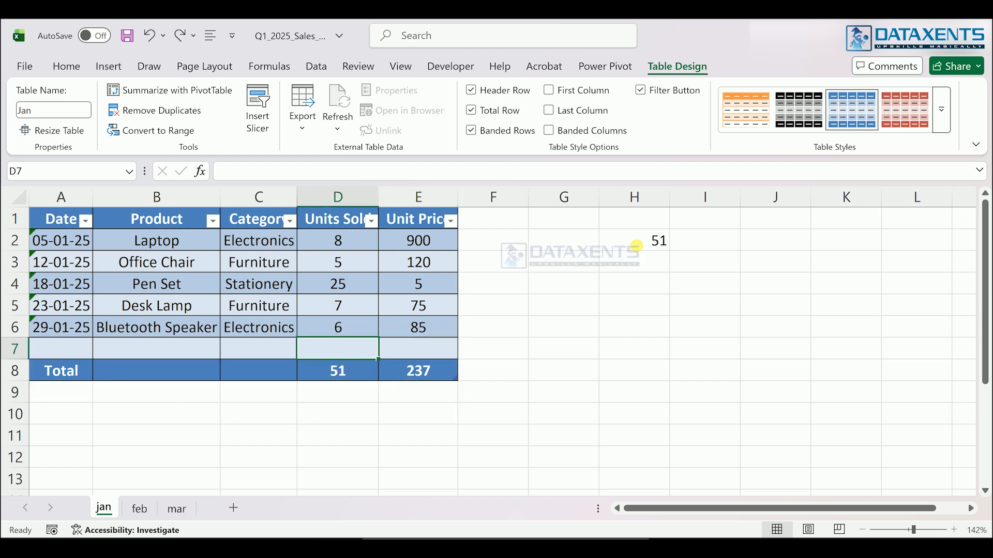
key(ctrl+z)
key(ctrl+z)
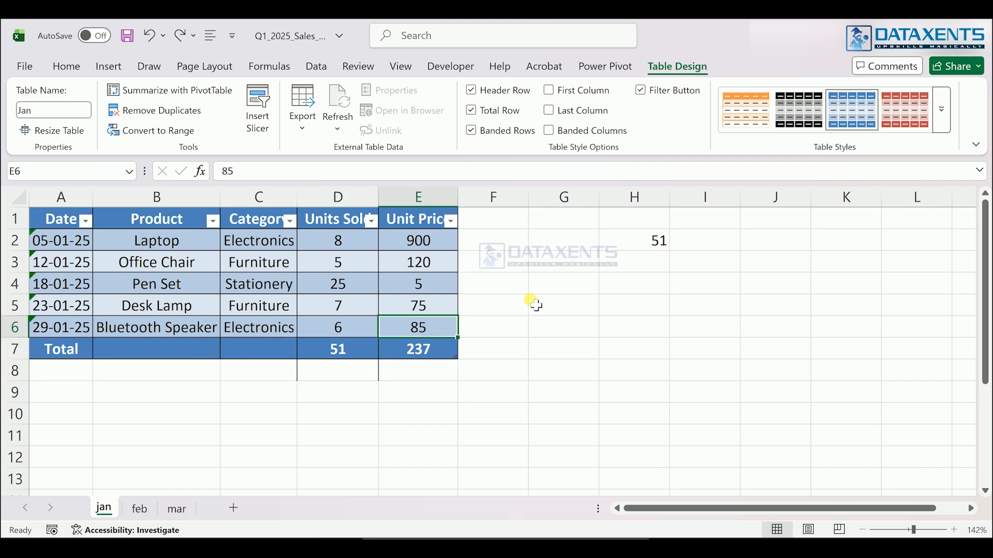
Step: Turn the Jan table's Banded Rows style option off and on again
click(375, 284)
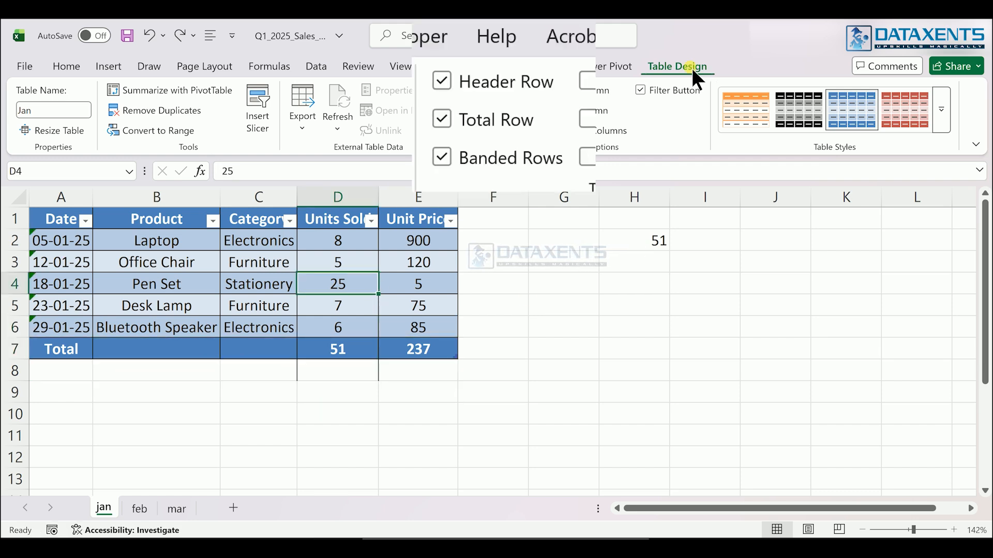
click(441, 157)
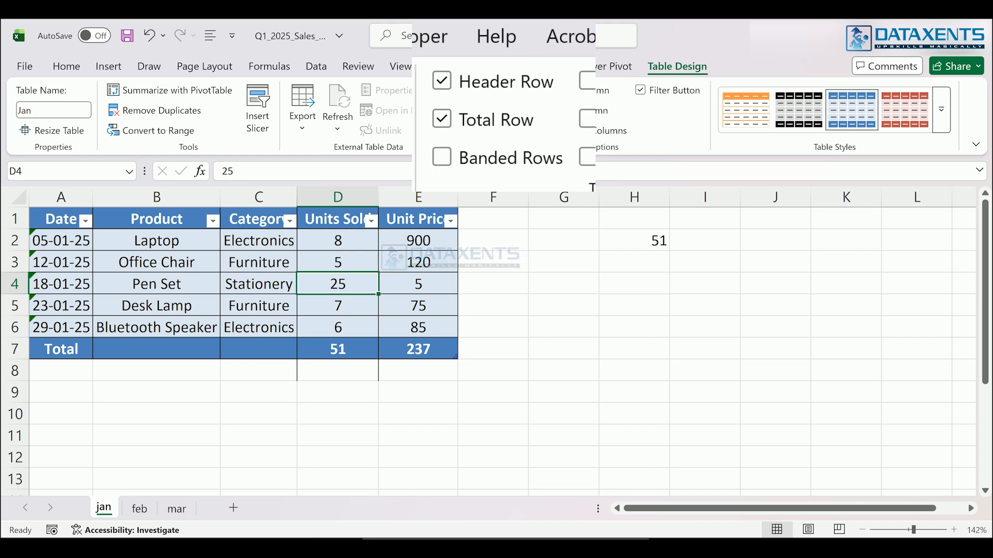
click(441, 158)
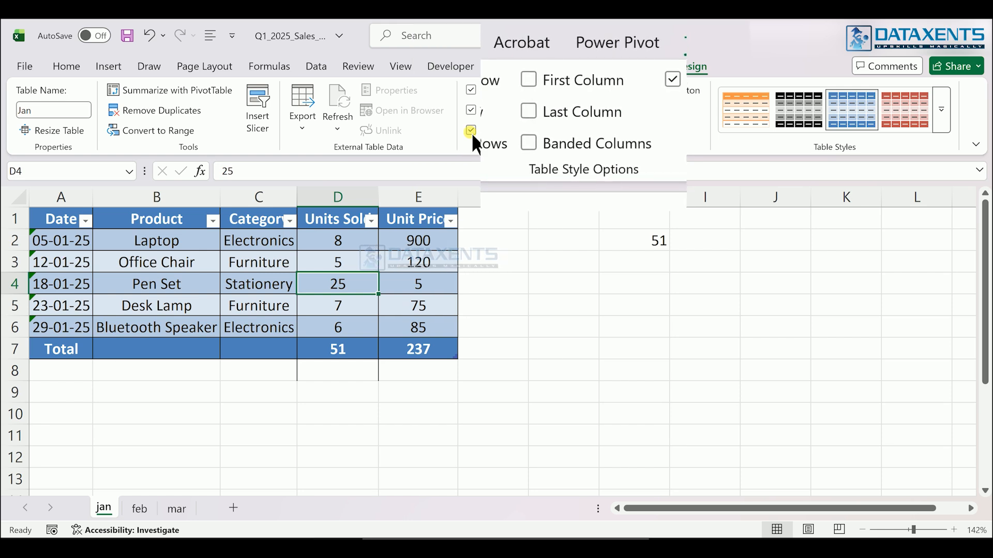
Step: Turn the table's First Column, Last Column and Banded Columns style options on and off in turn
click(537, 85)
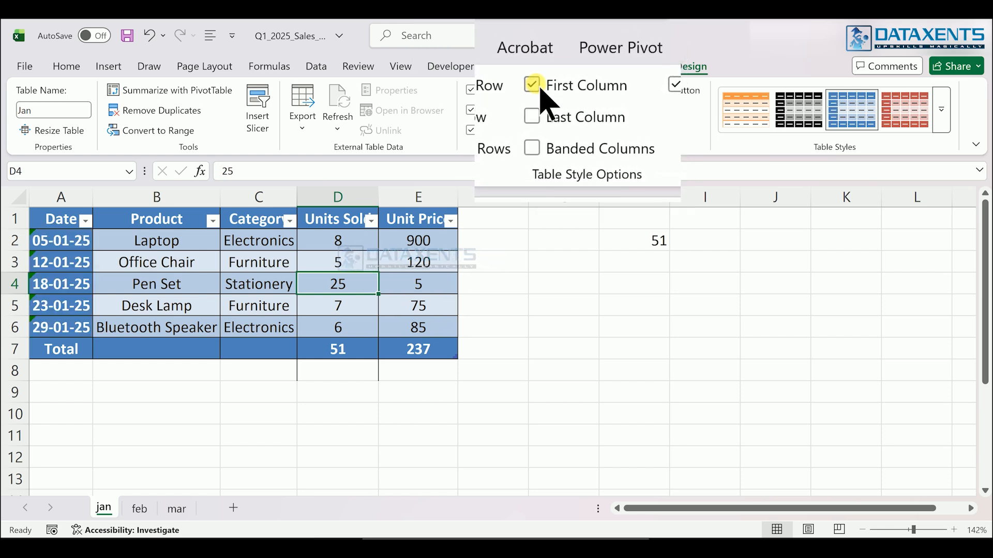
click(539, 86)
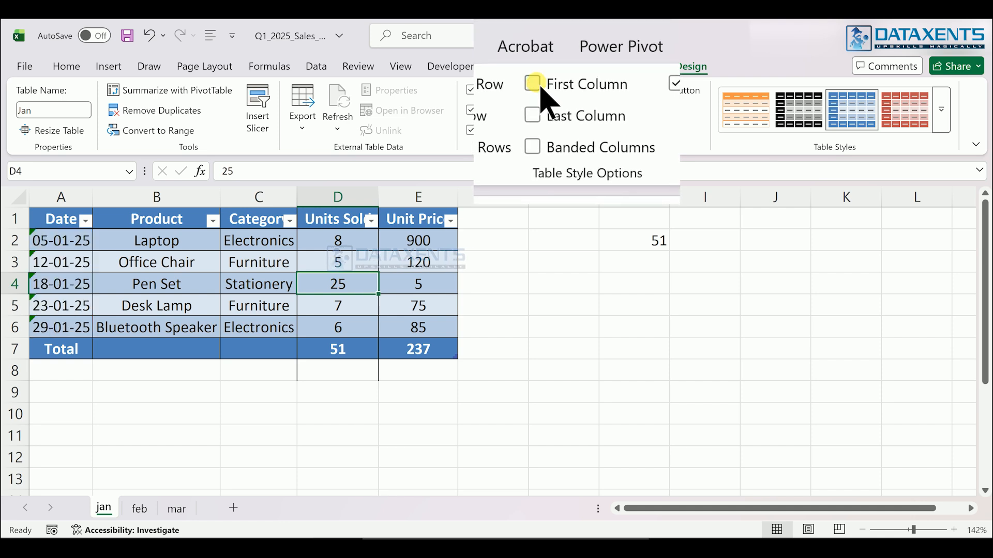
click(538, 113)
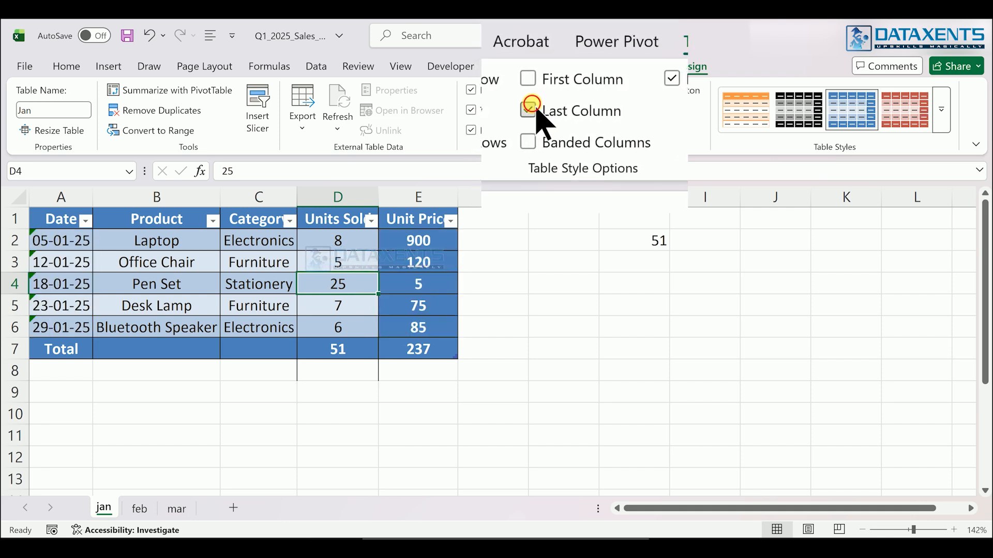
click(537, 112)
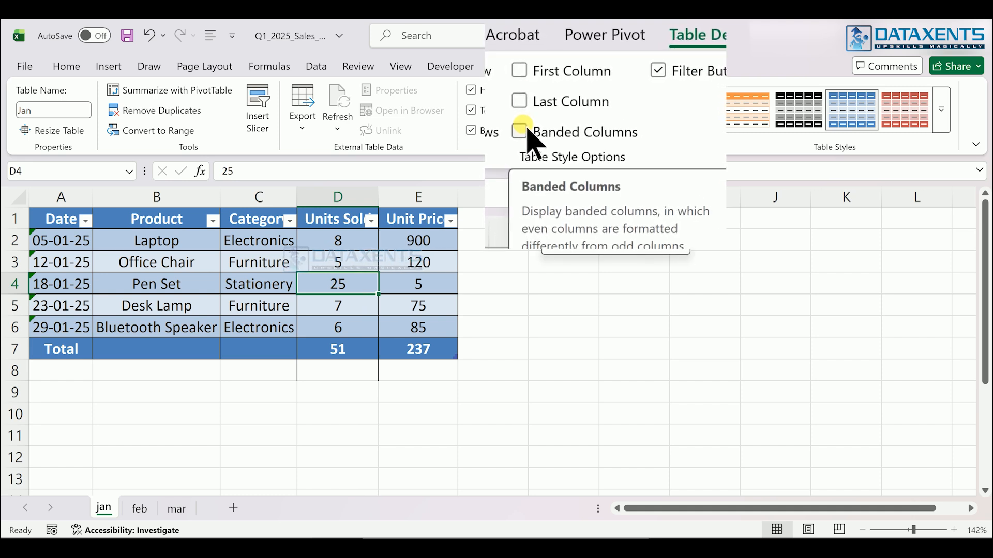
click(523, 127)
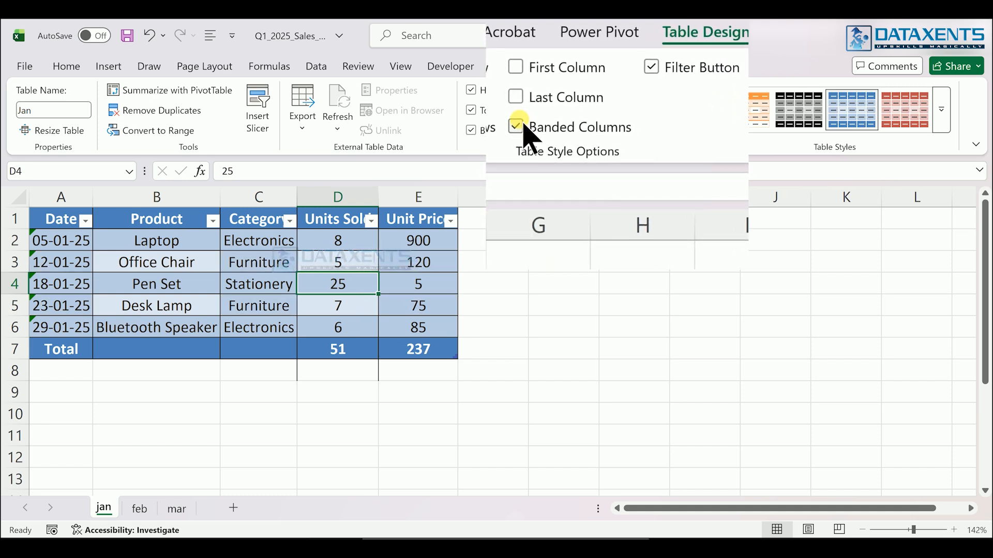
click(520, 123)
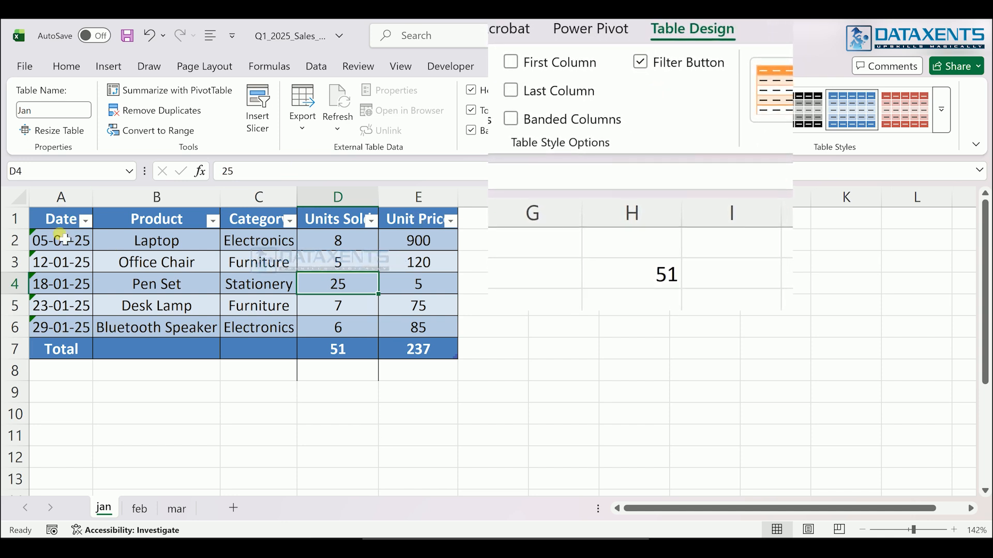
Step: Turn off the Jan table's filter buttons and extend the table with a Total sales column beside Unit Price
click(635, 62)
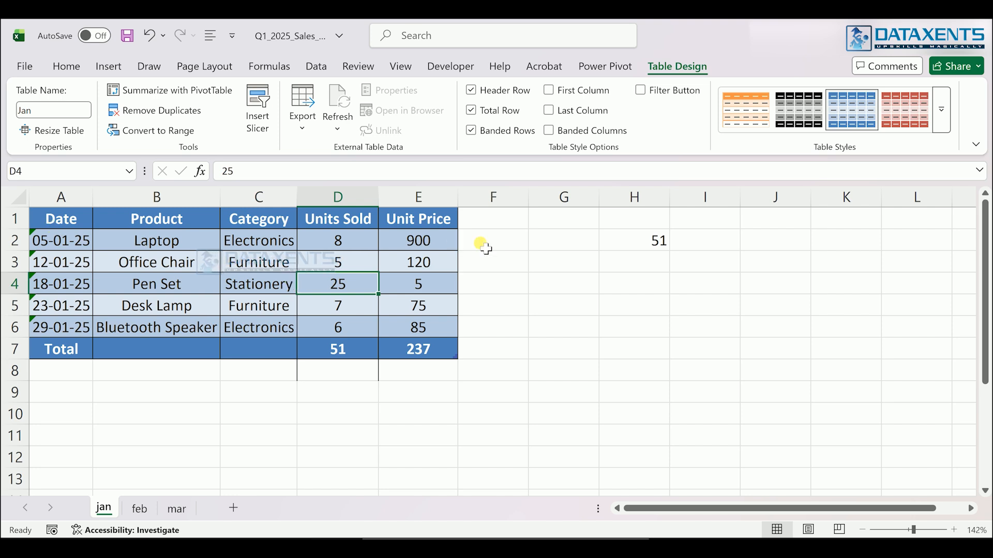
click(485, 247)
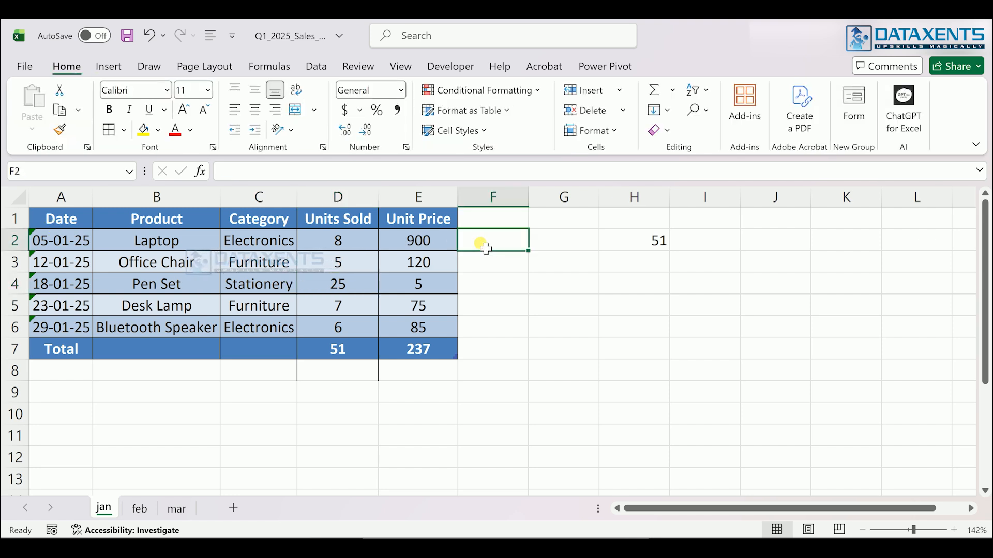
key(Up)
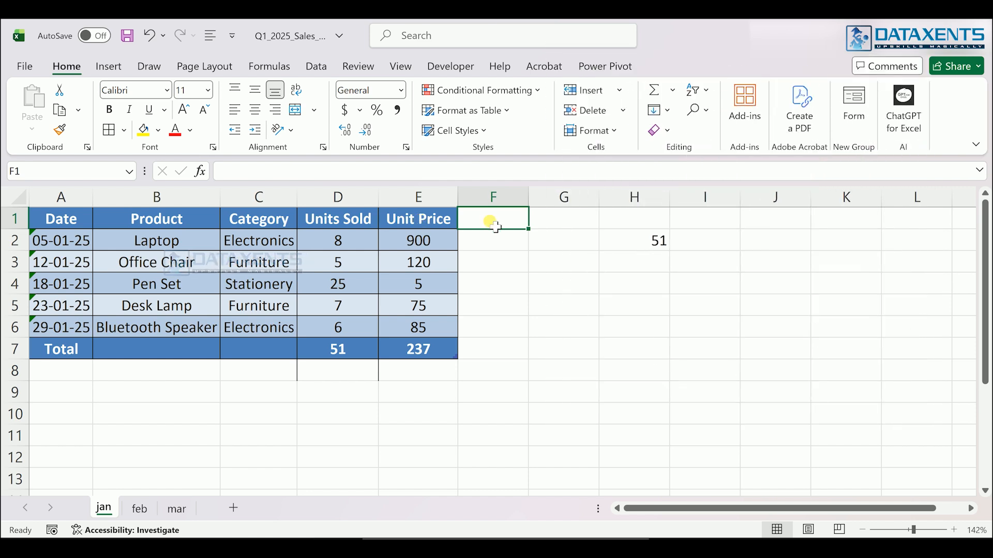
text(Total)
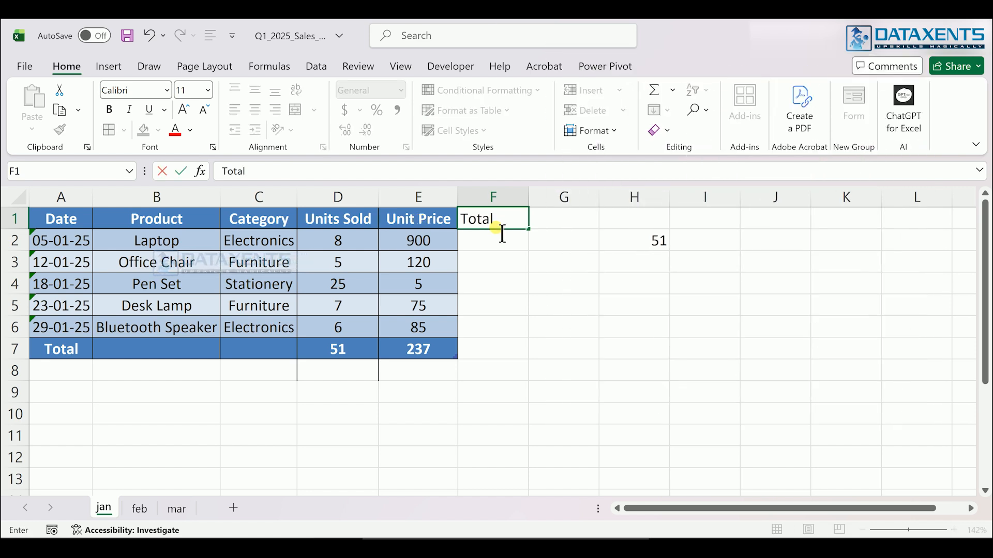
text( sales)
key(Return)
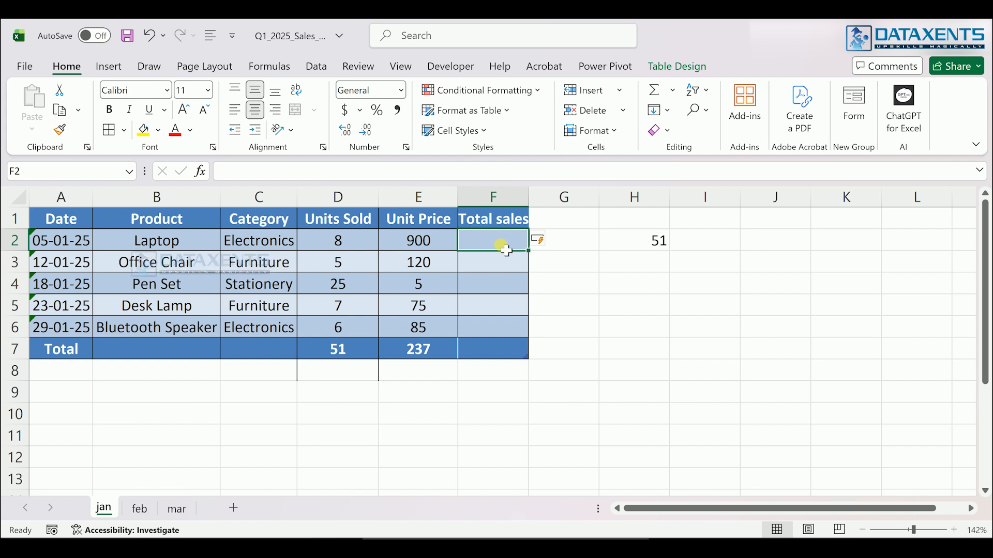
Step: Fill the Total sales column with the structured formula =[@[Units Sold]]*[@[Unit Price]]
text(=)
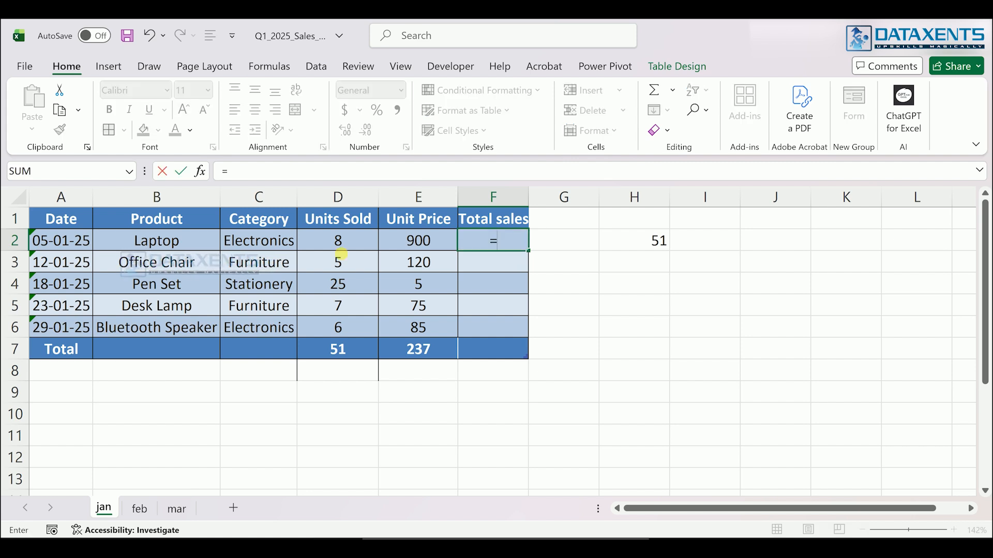
click(342, 243)
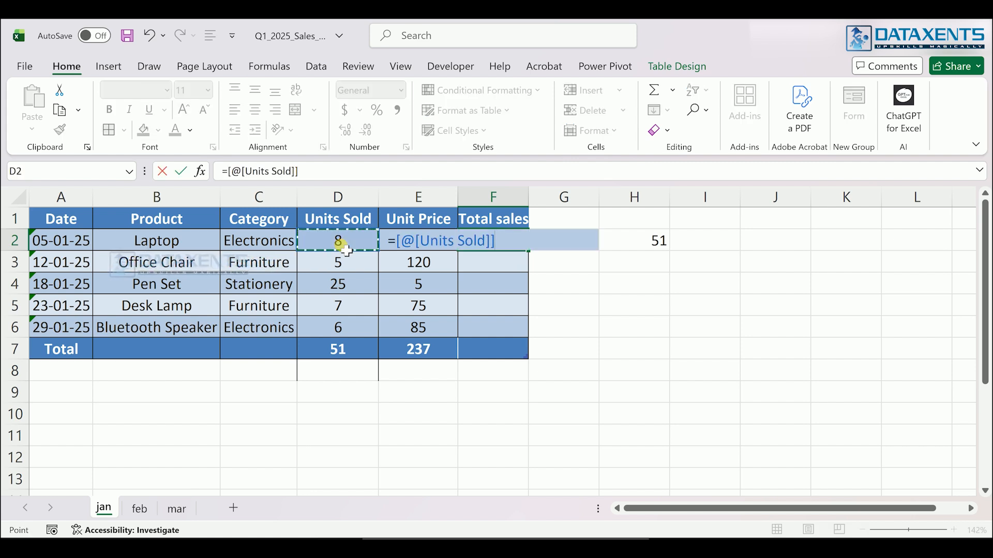
text(*)
key(Right)
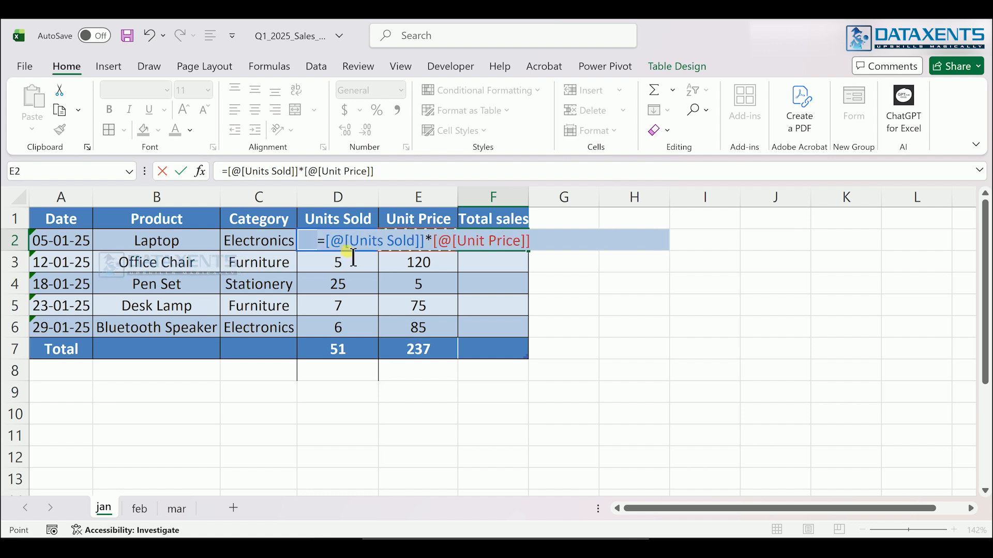
key(Return)
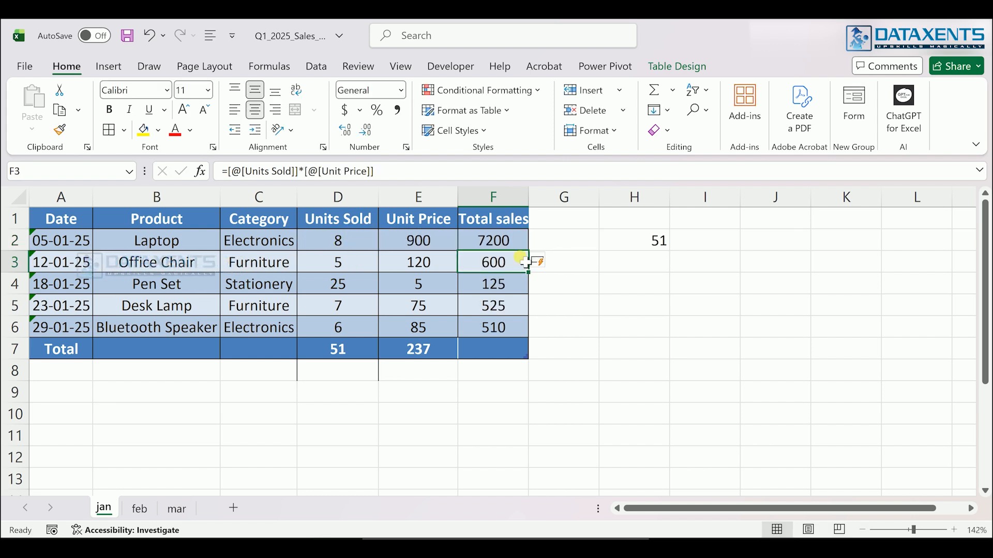
Step: Append a table row above the total row with product Computer, category Electronics, Units Sold 3 and Unit Price 20000
click(521, 329)
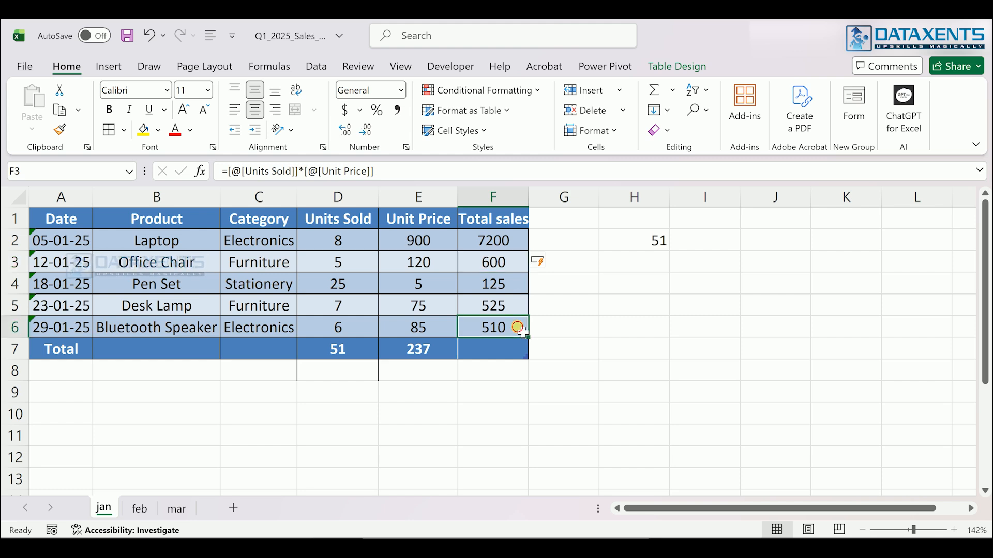
key(Tab)
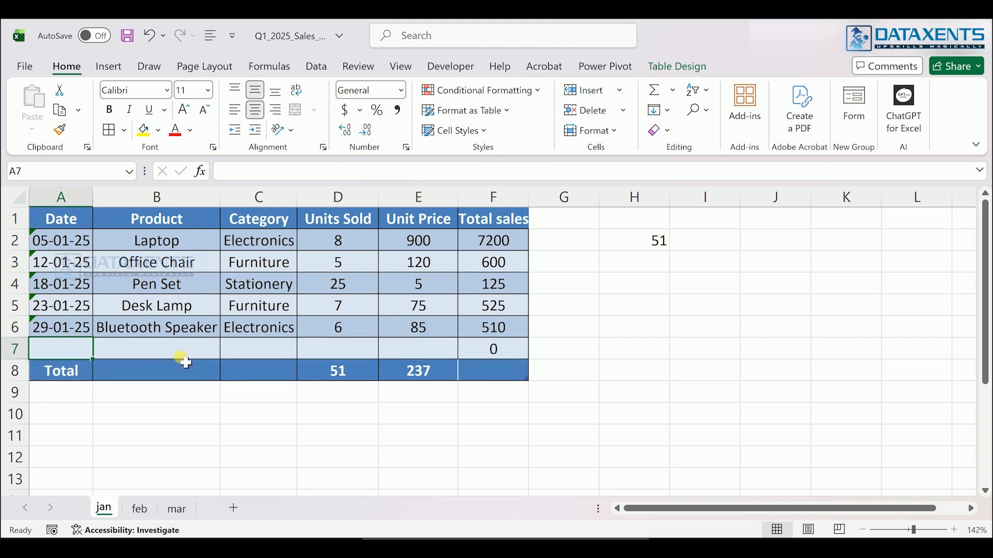
click(179, 357)
text(C)
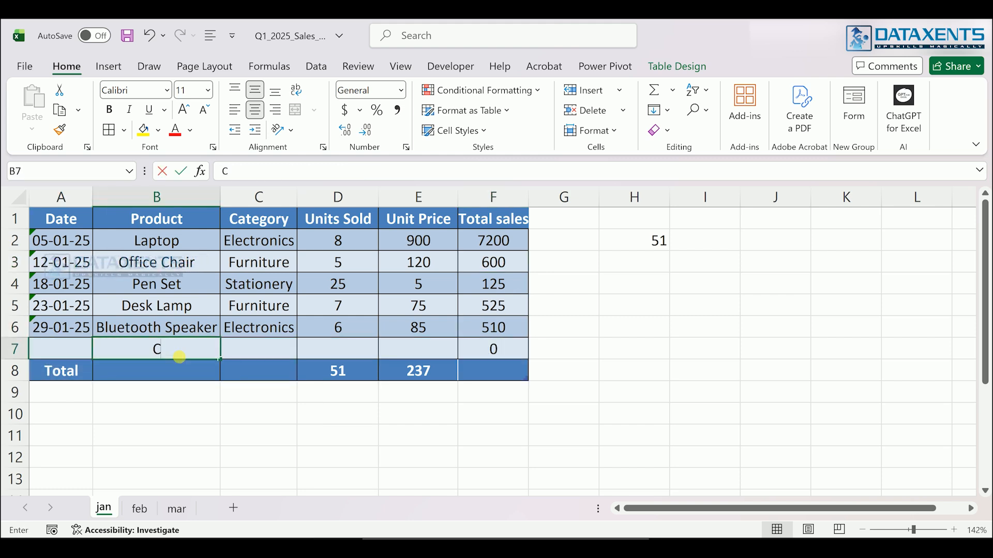
text(omputer)
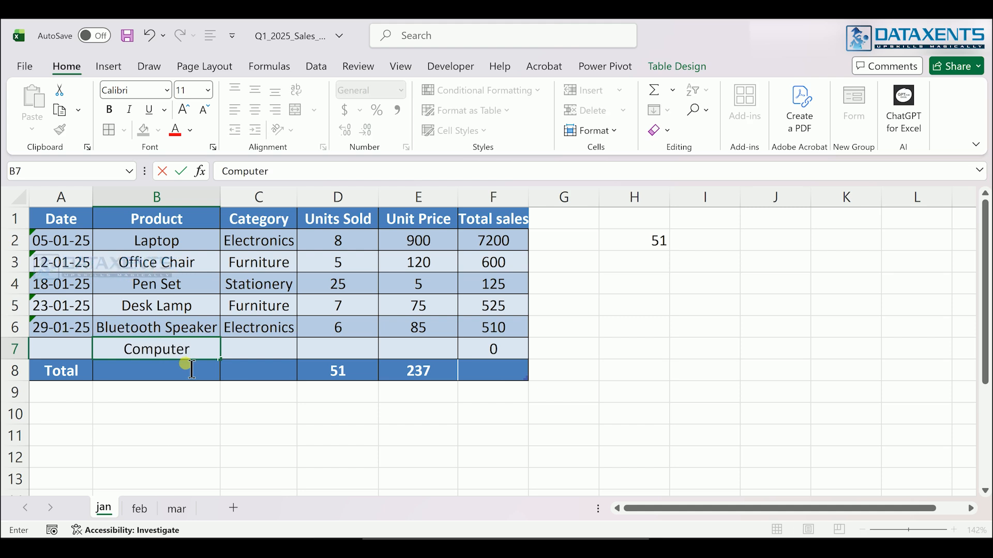
key(Tab)
text(E)
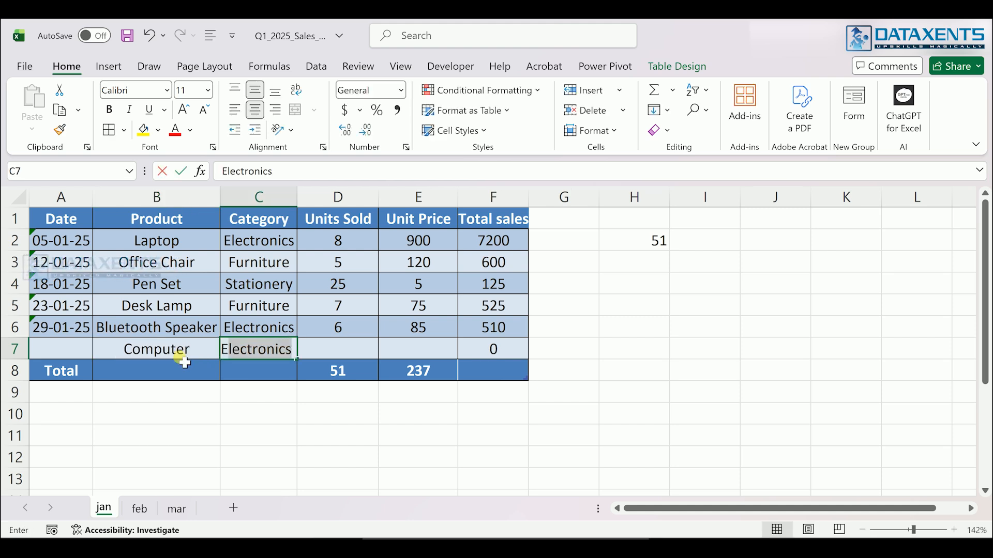
key(Tab)
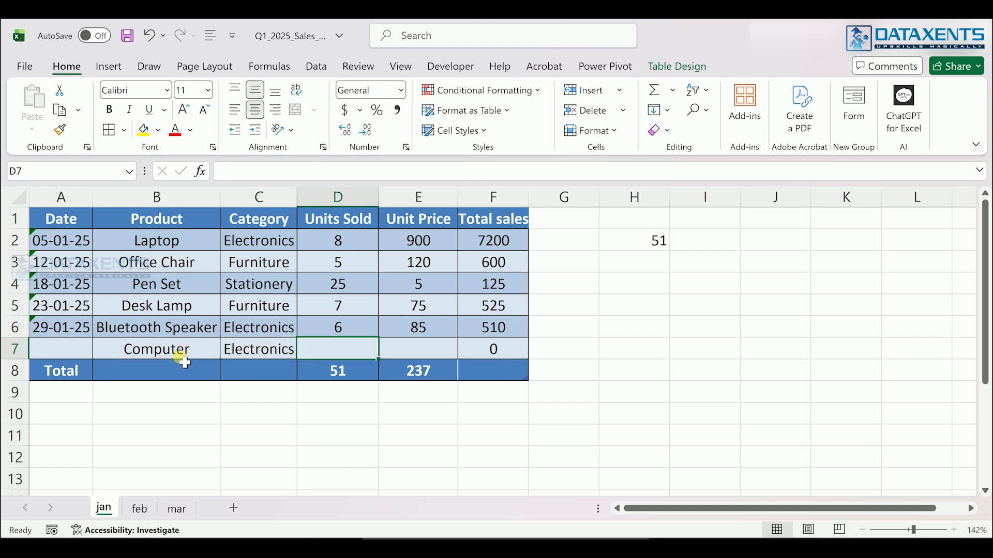
text(3)
key(Tab)
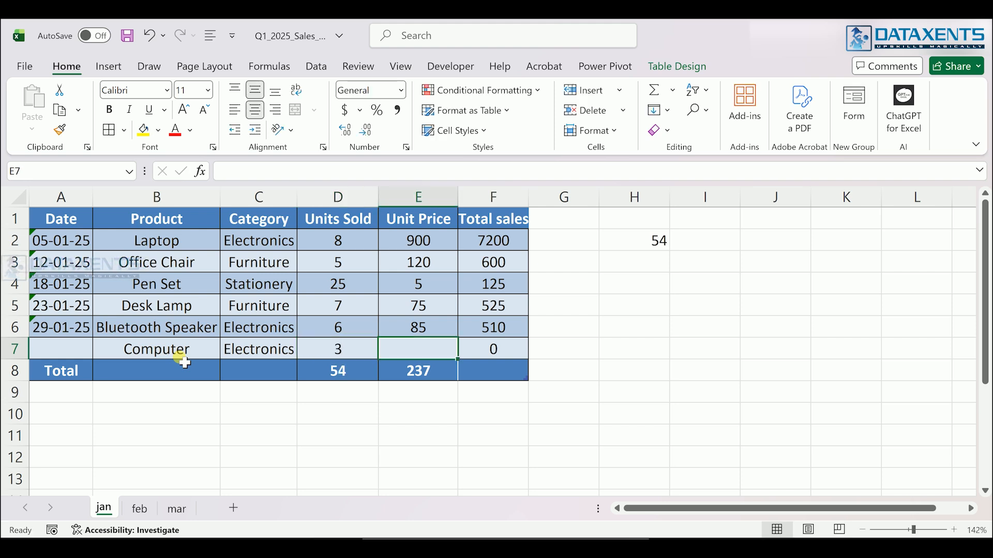
text(20000)
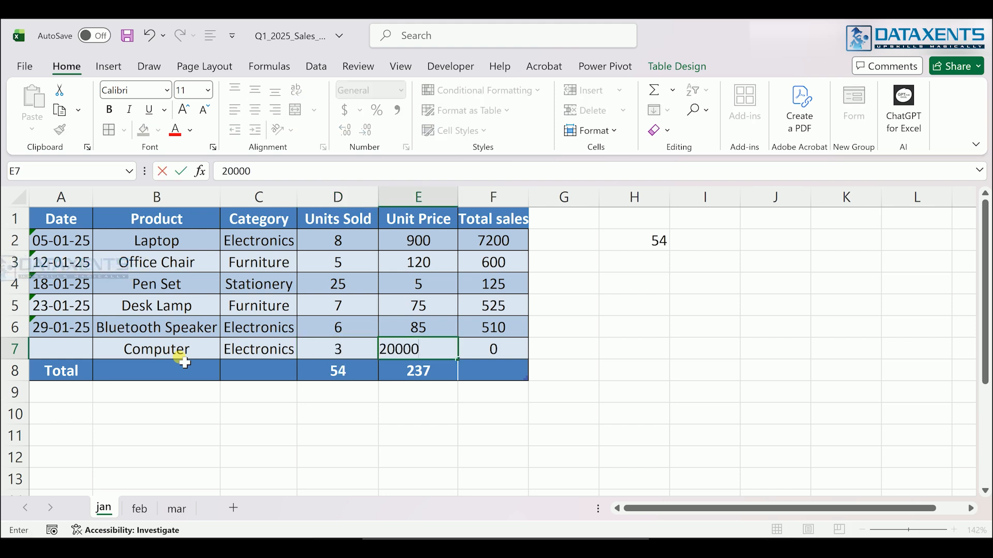
click(185, 363)
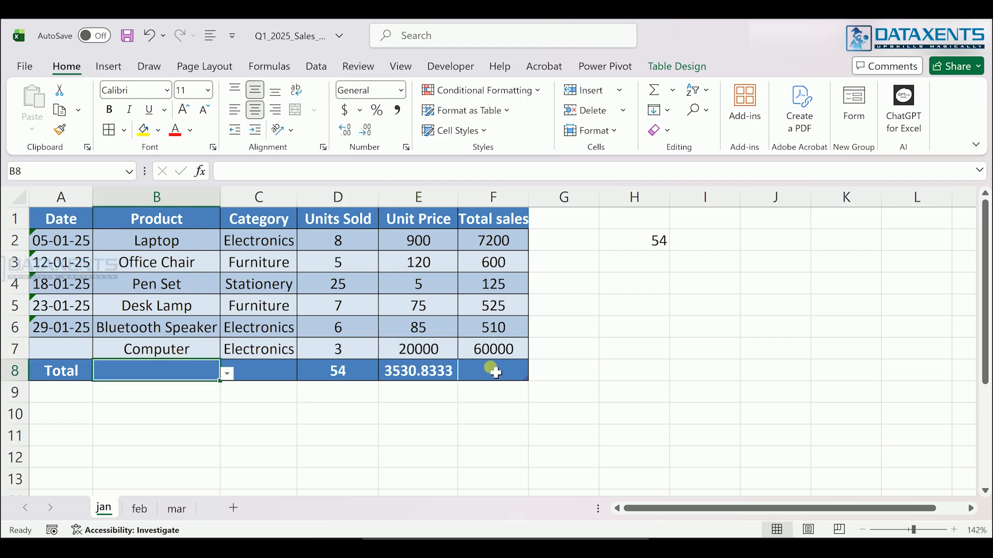